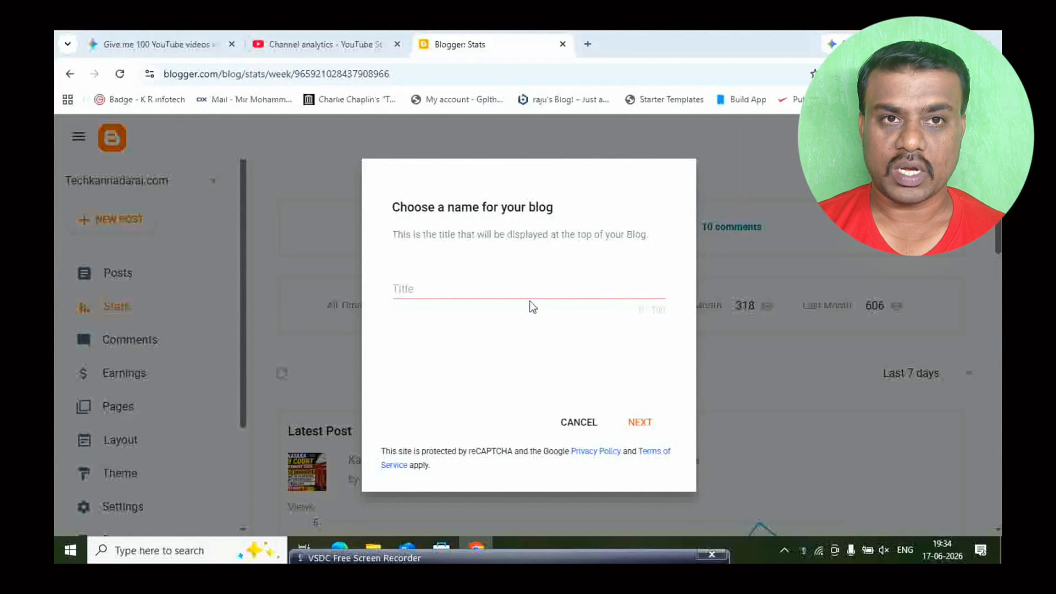
- Title the new blog "blog in Kannada" and continue to the address choice
click(447, 289)
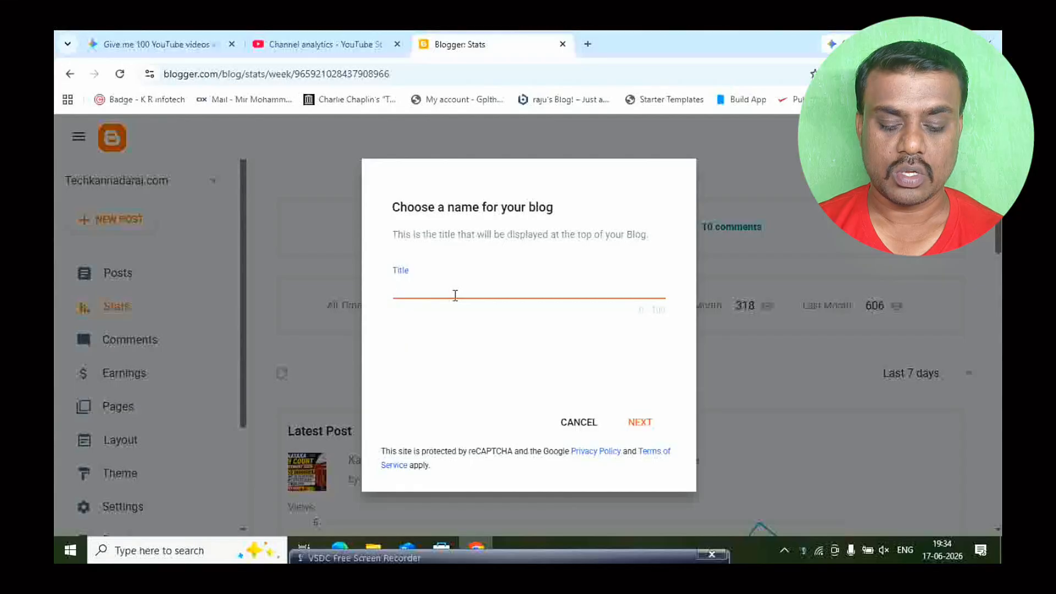
text(blog in Kannada)
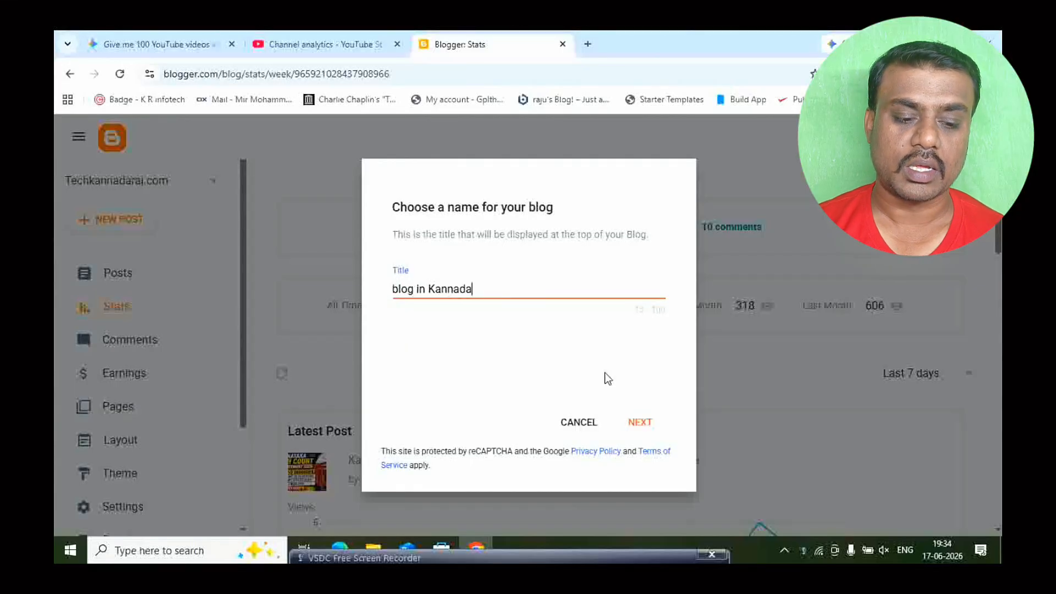
click(641, 424)
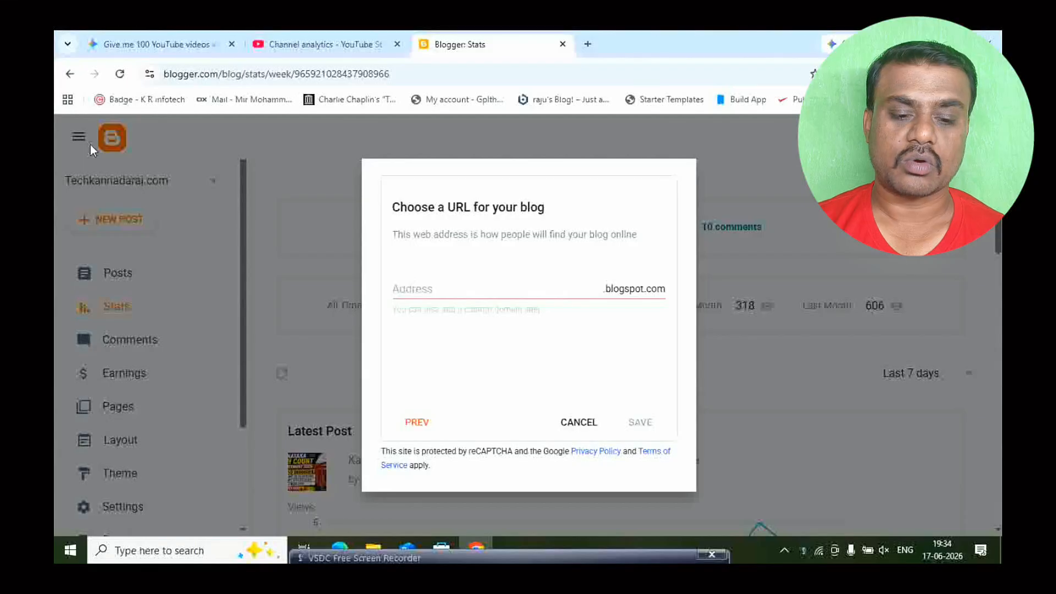
- Set the blog's address to bloginkannada1.blogspot.com and save the new blog
click(425, 292)
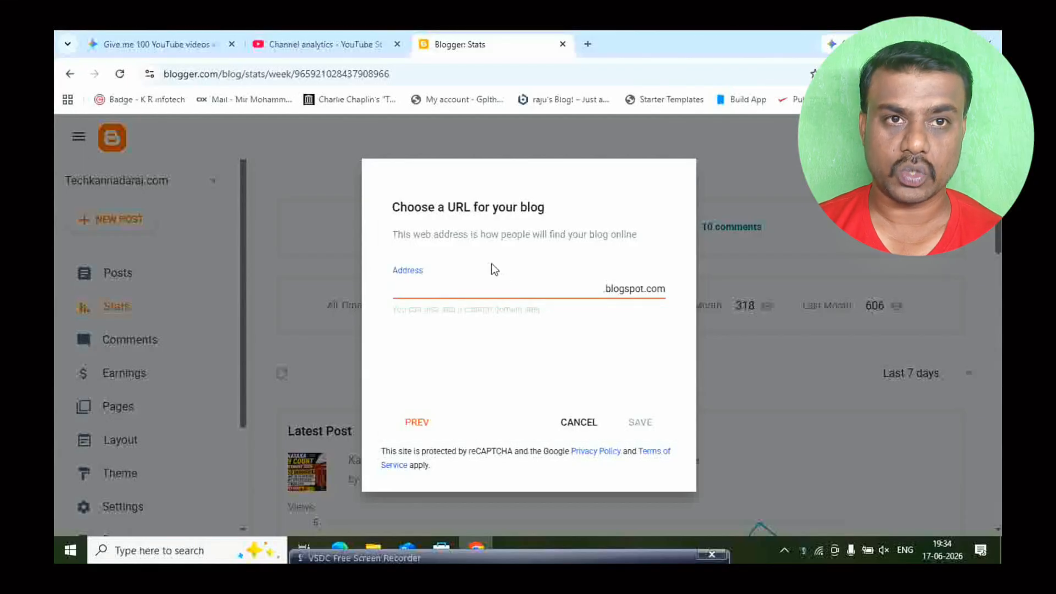
text(blo)
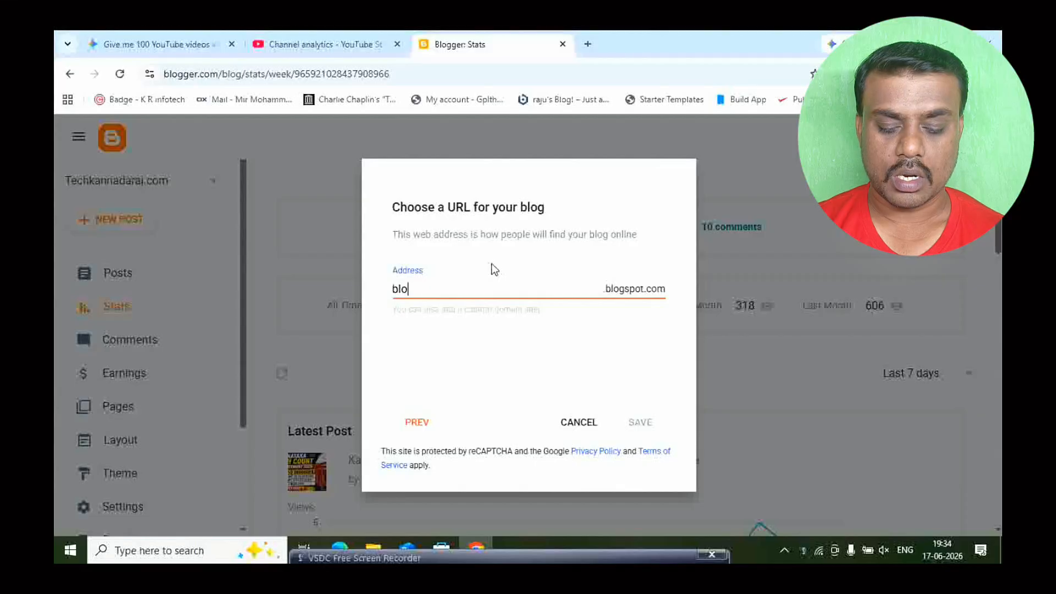
text(ginkannada)
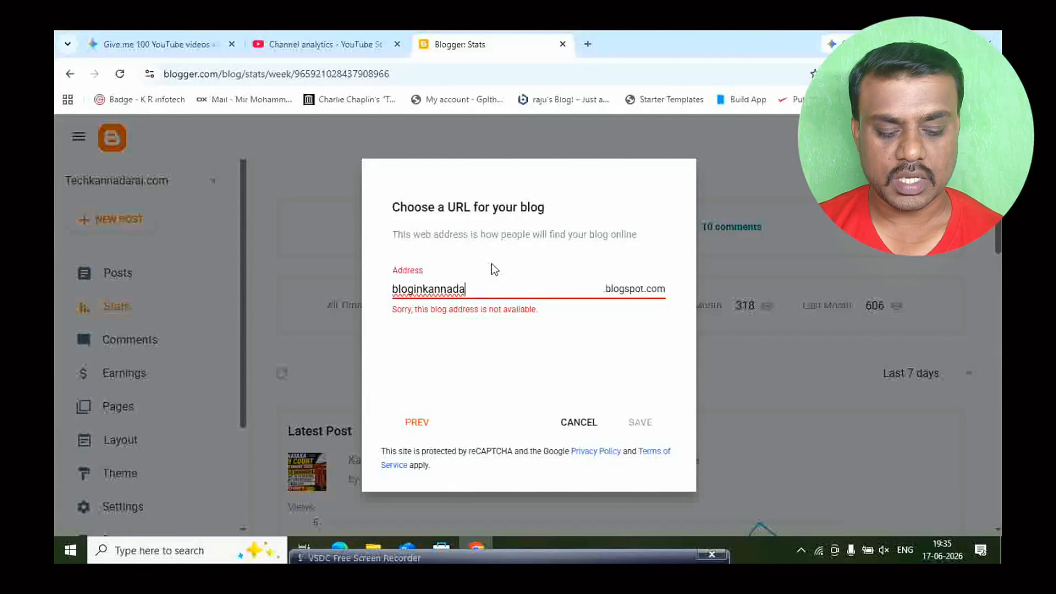
text(.)
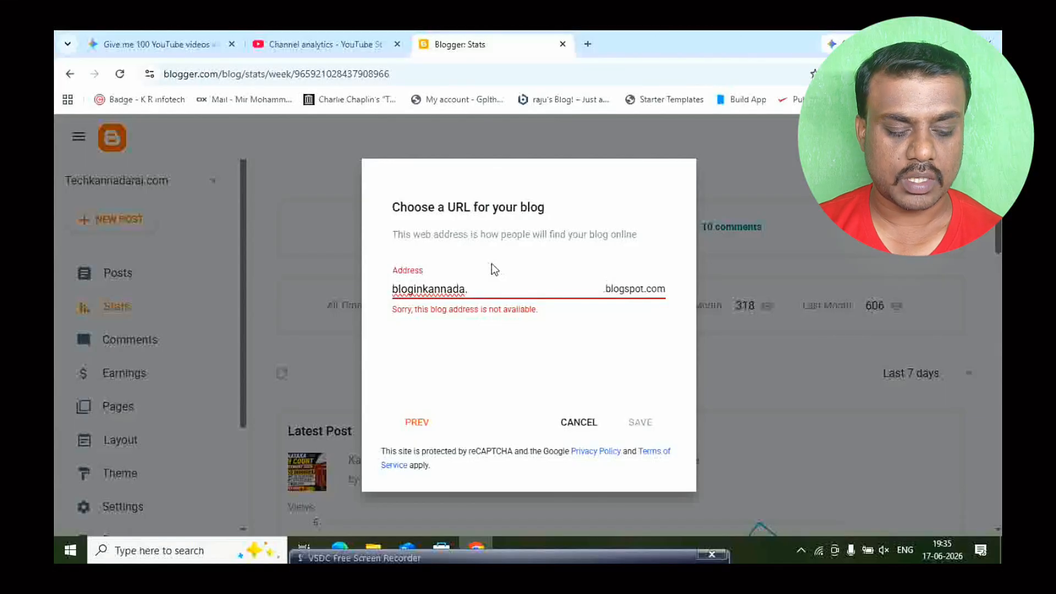
text(1)
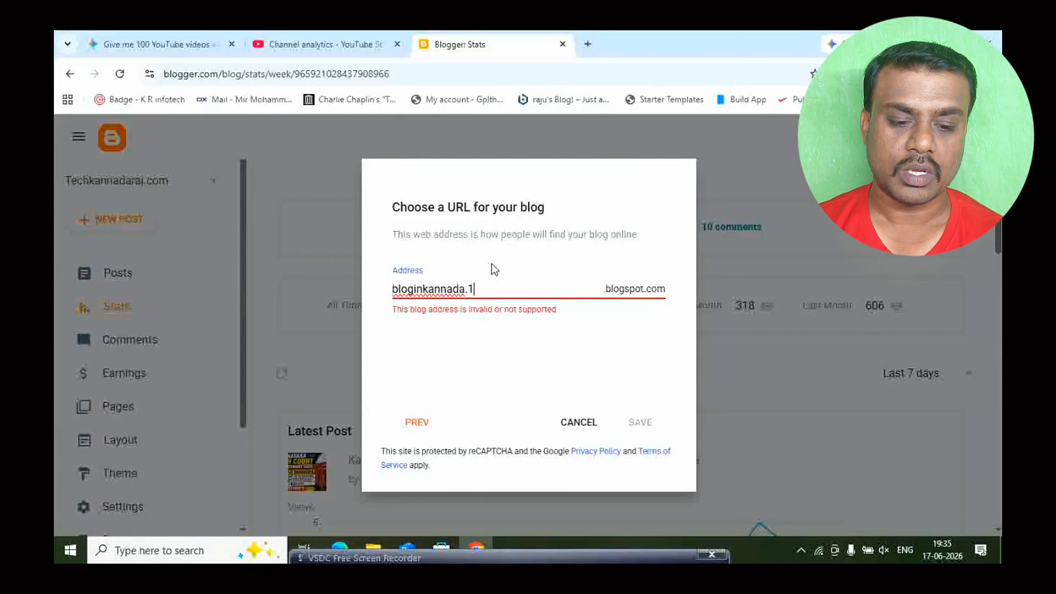
key(BackSpace)
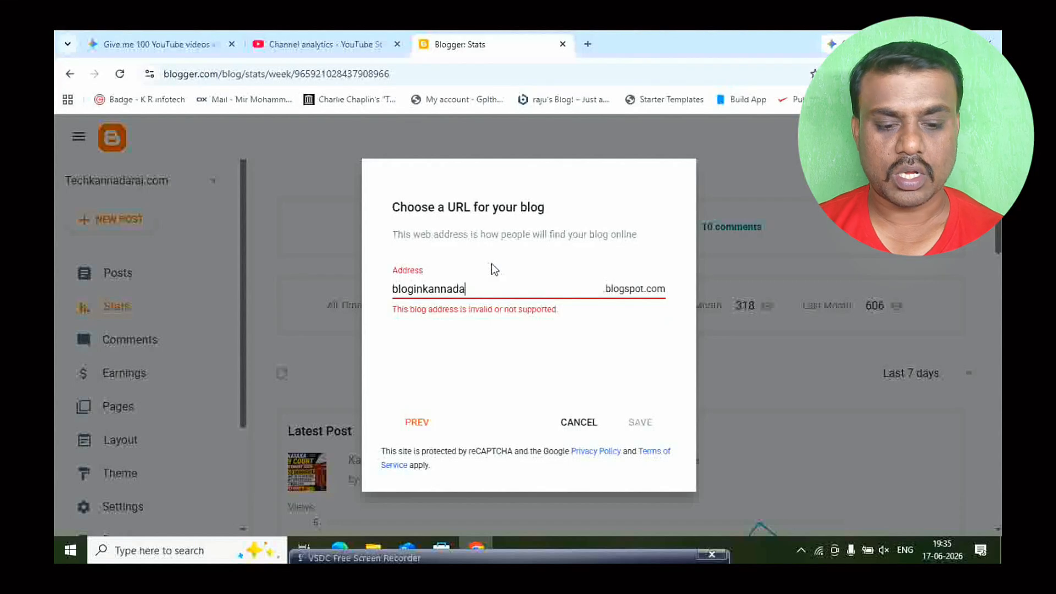
text(1)
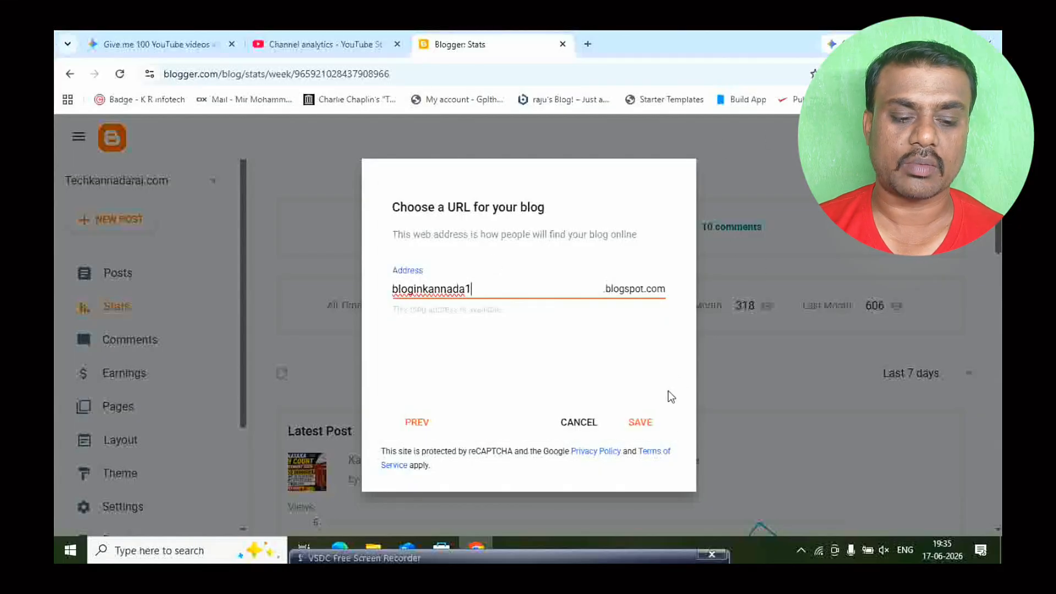
click(651, 424)
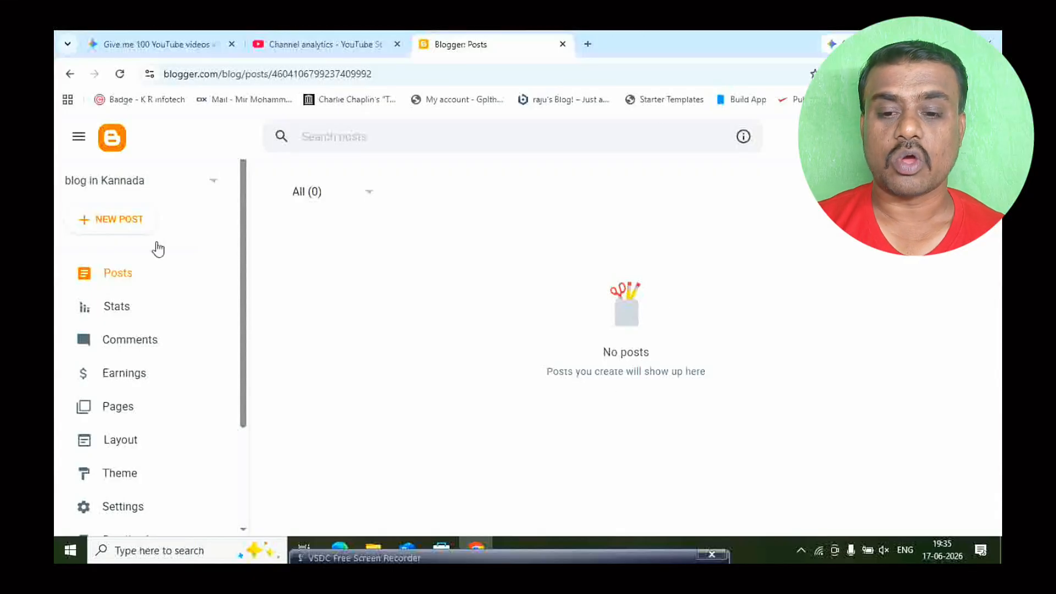
- Open the new blog in a separate browser tab and view its public page
scroll(100, 355, down, 1)
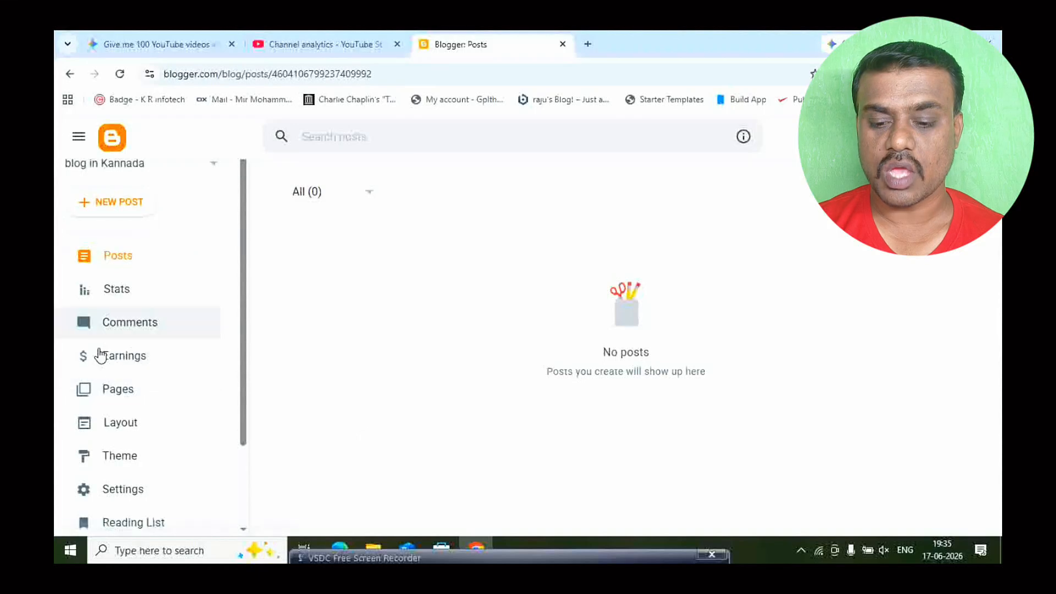
scroll(100, 355, down, 3)
right_click(128, 438)
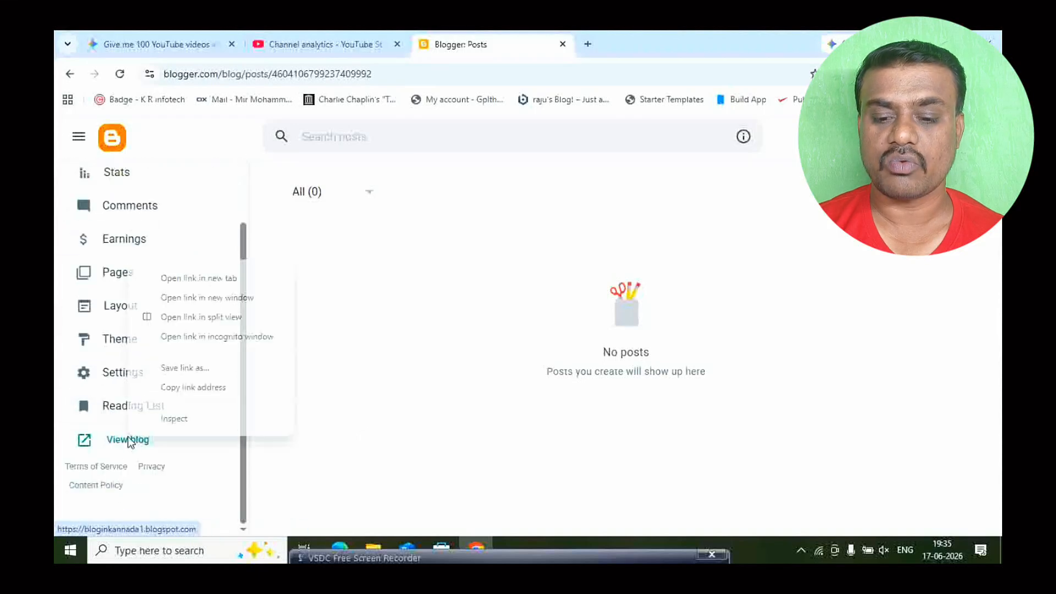
click(194, 279)
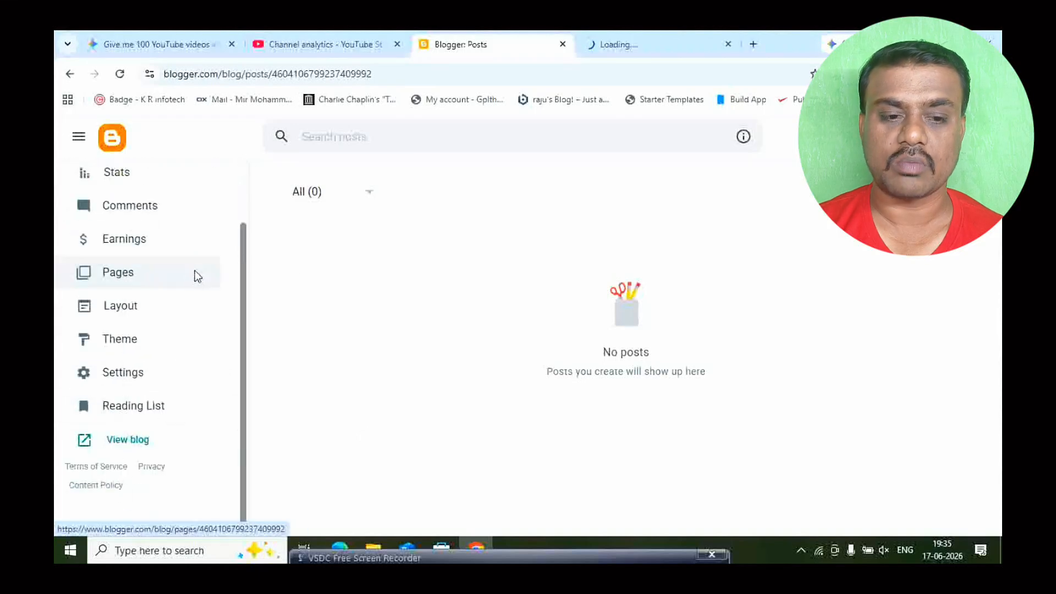
click(659, 44)
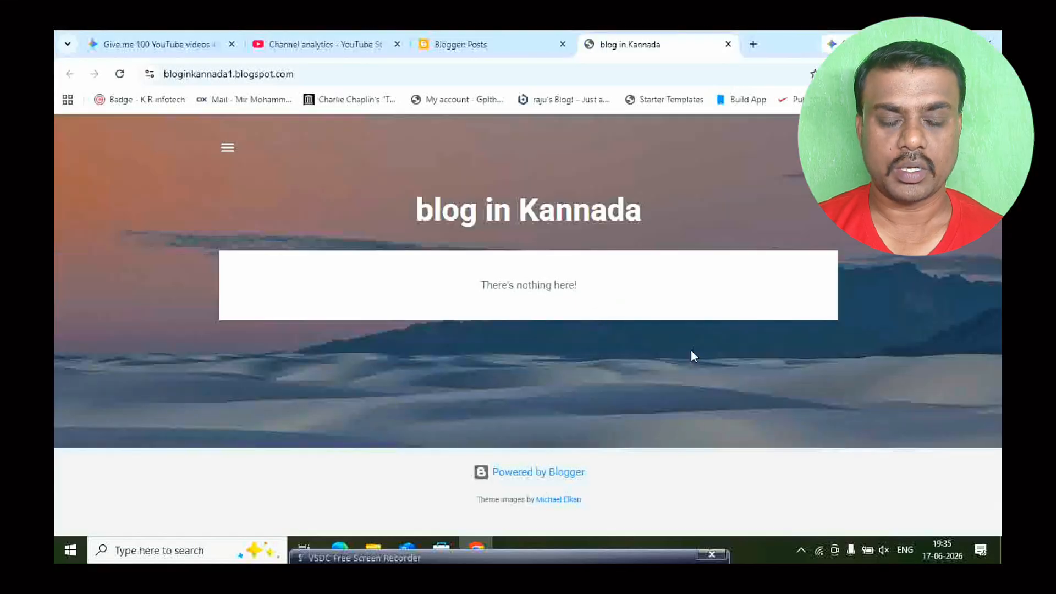
- Return to the blog's dashboard, browse the available themes and apply the Simple Pale theme, accepting the gadget visibility notice
click(490, 34)
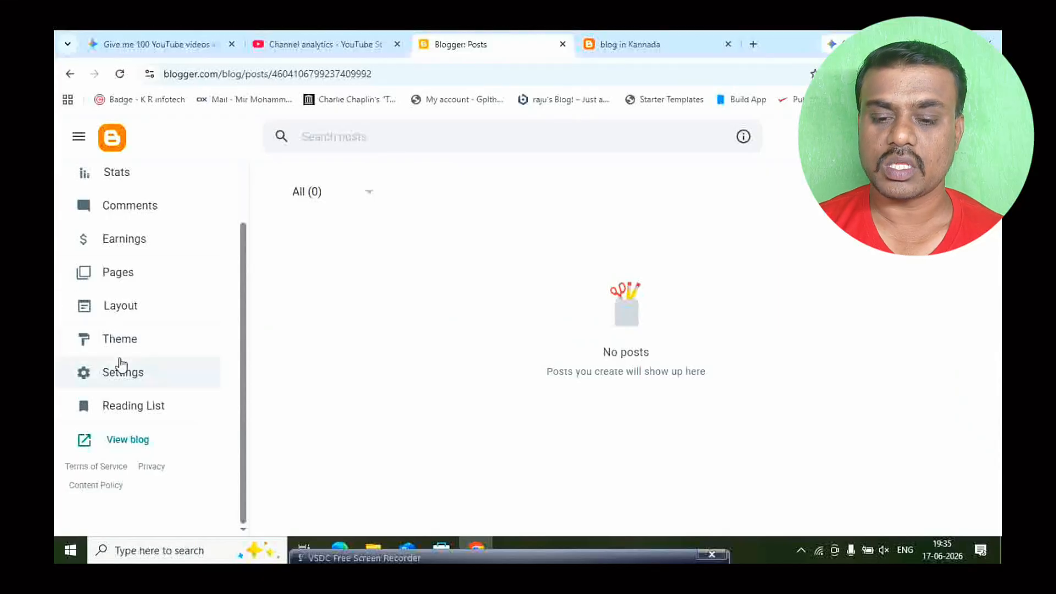
click(105, 337)
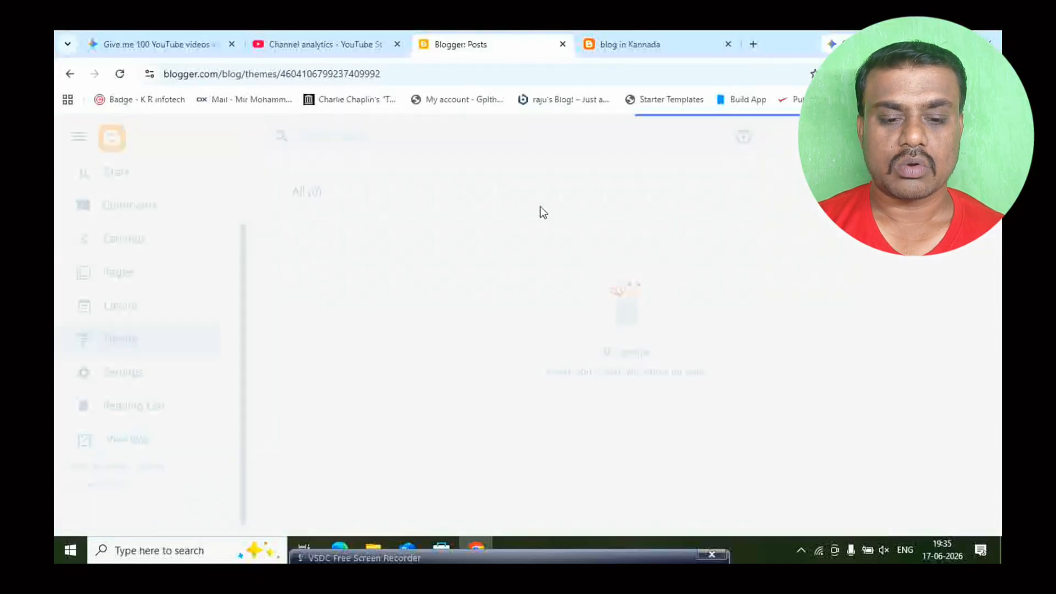
scroll(646, 279, down, 5)
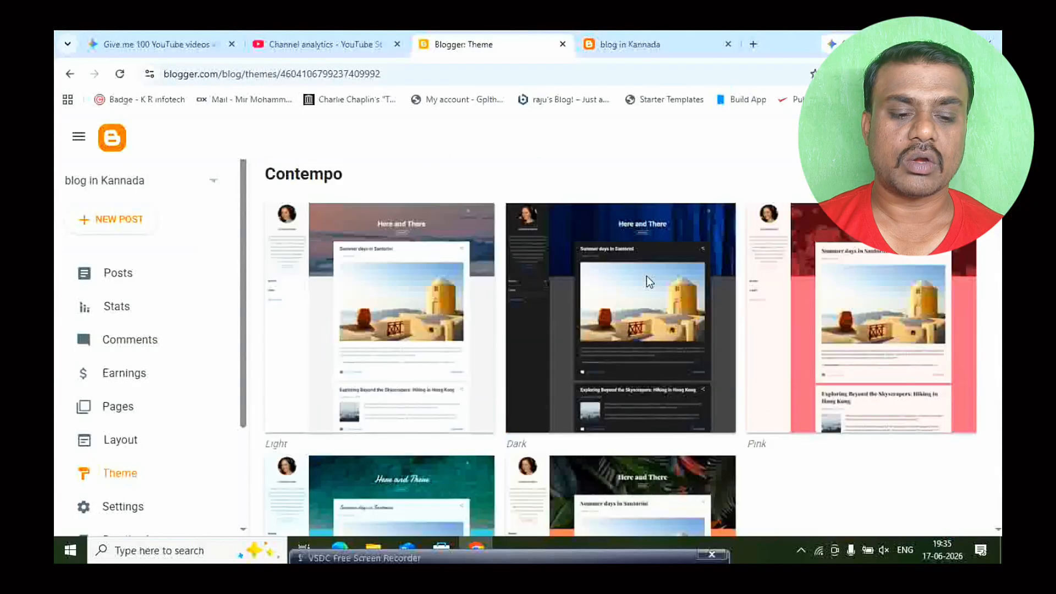
scroll(645, 276, down, 9)
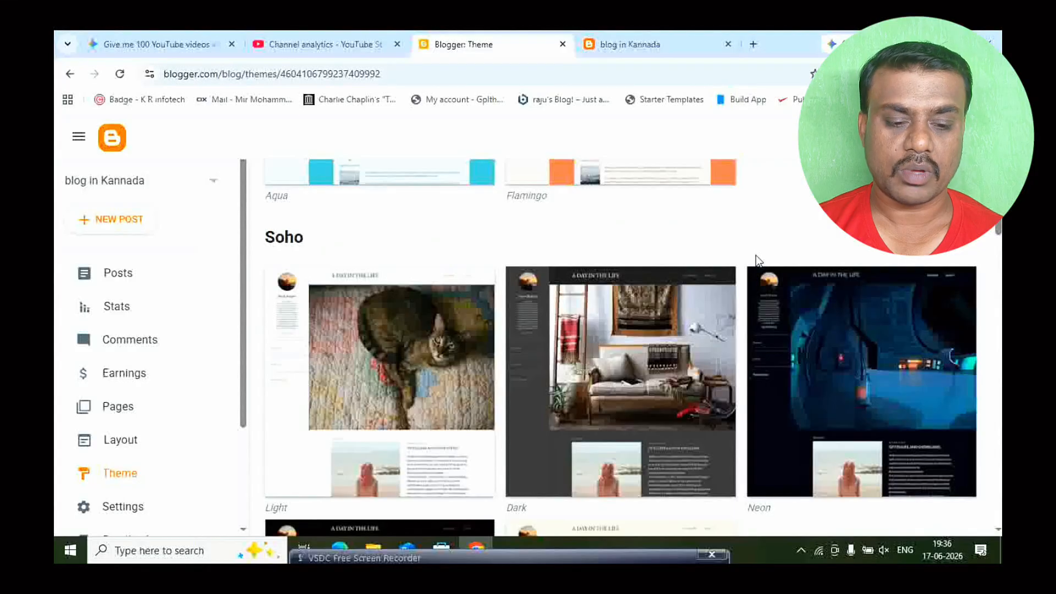
scroll(755, 255, down, 10)
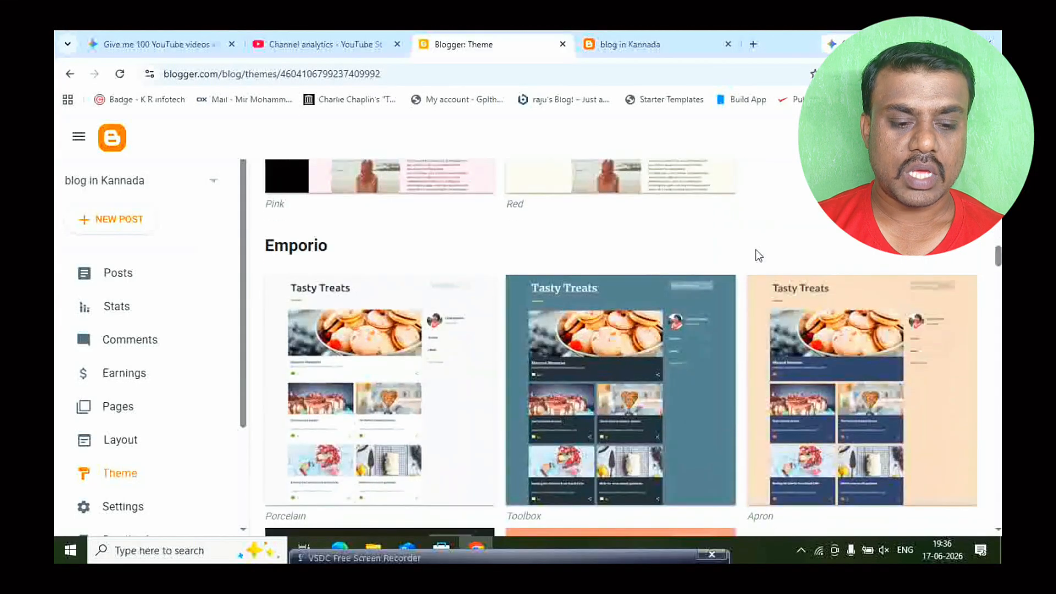
scroll(755, 255, down, 10)
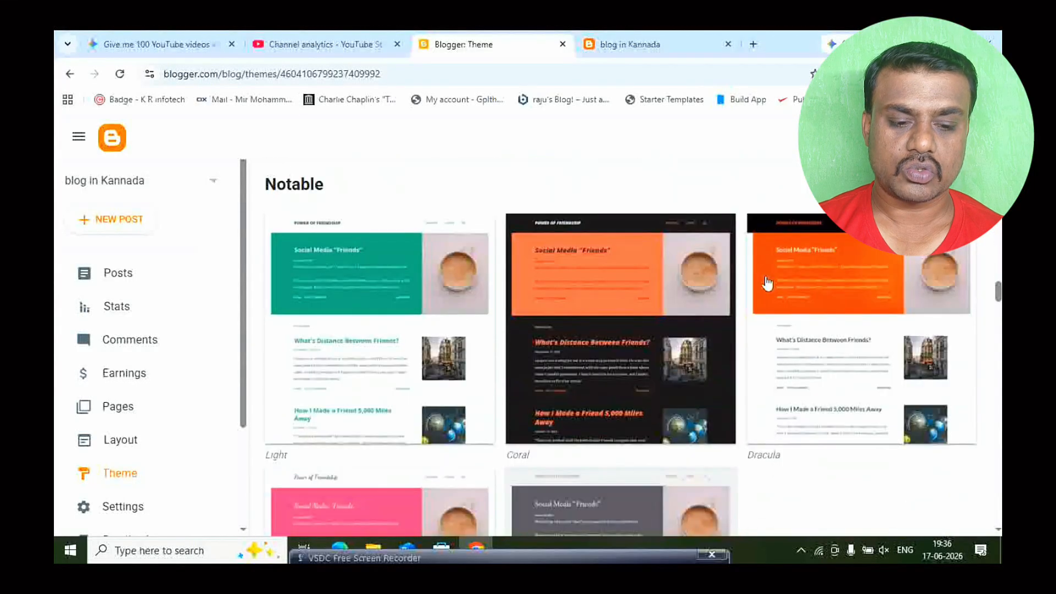
scroll(777, 271, down, 8)
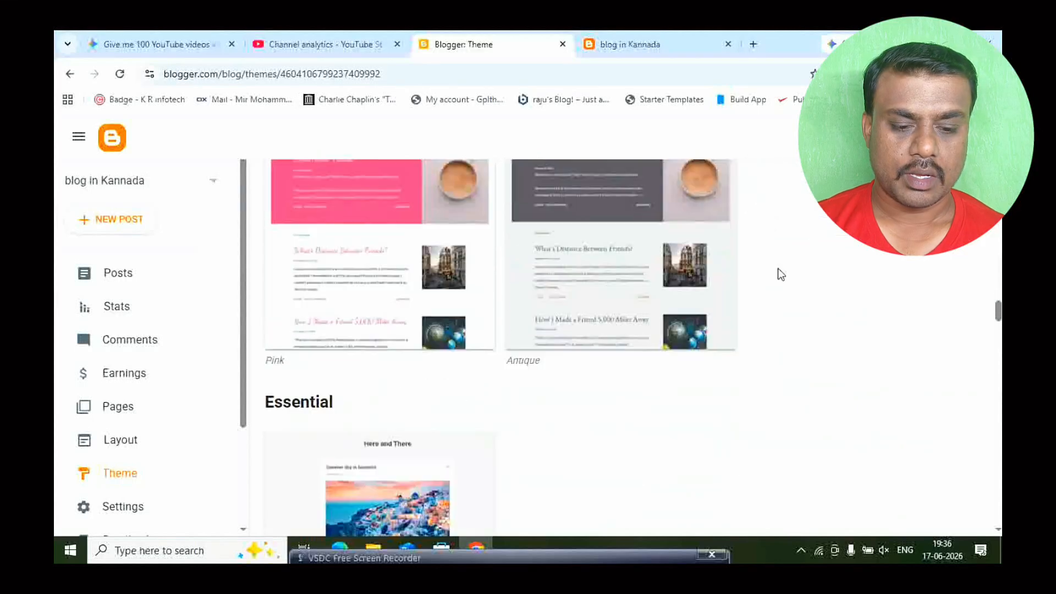
scroll(777, 269, down, 6)
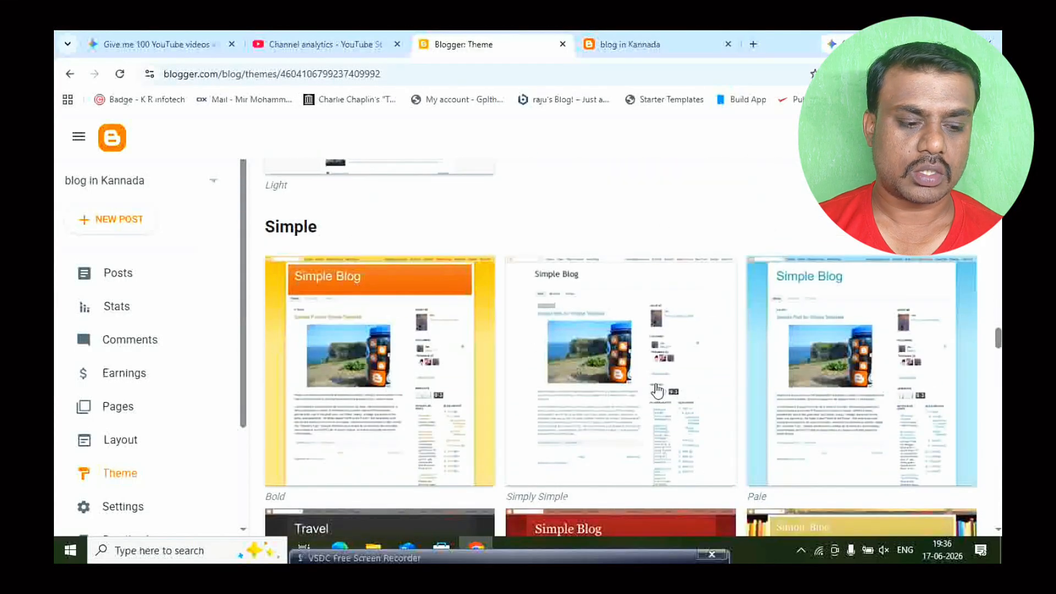
scroll(843, 405, down, 5)
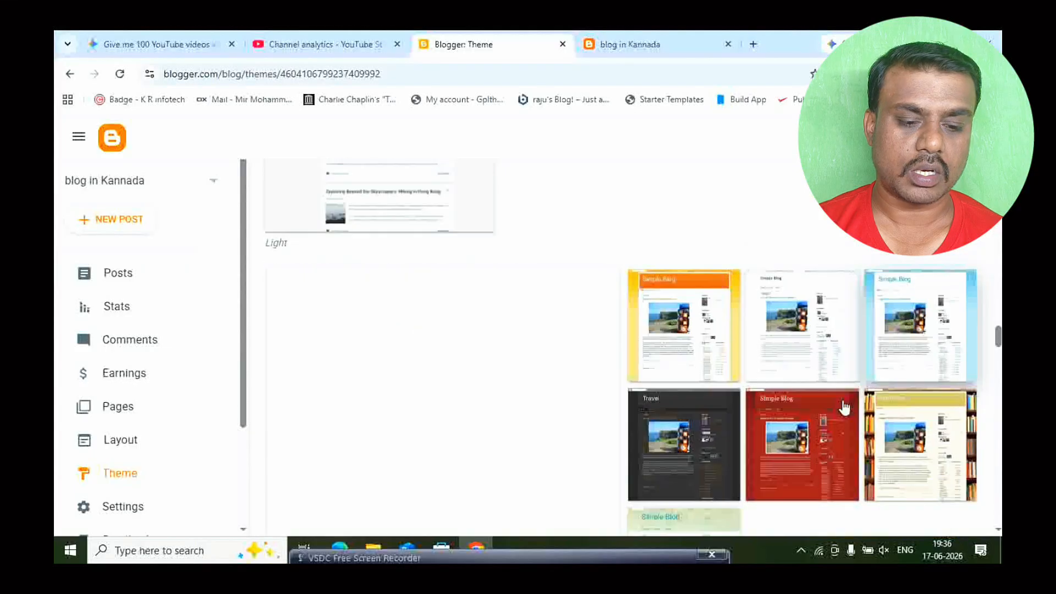
scroll(745, 376, up, 3)
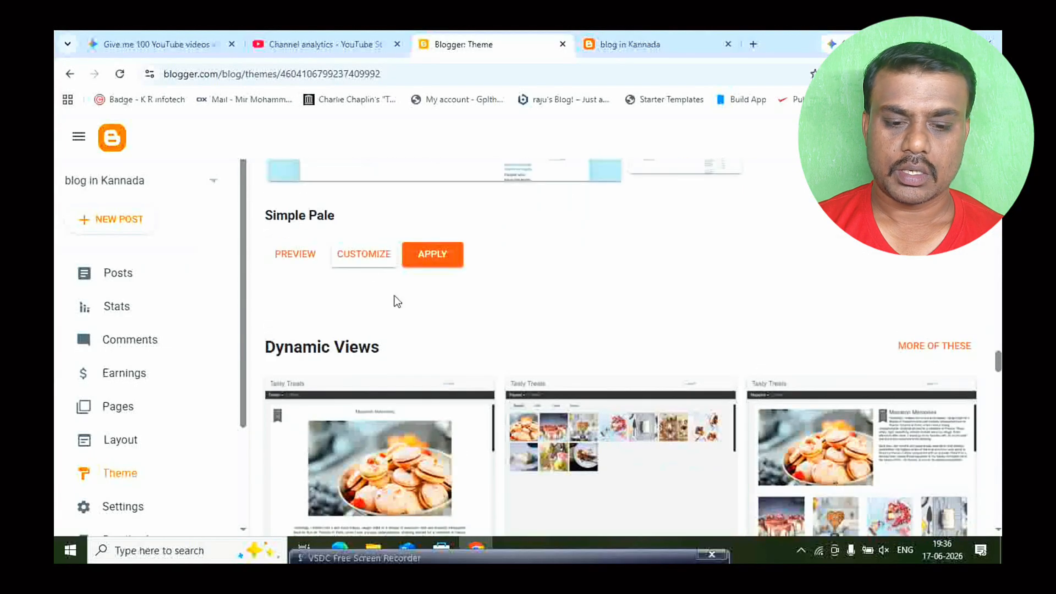
click(431, 256)
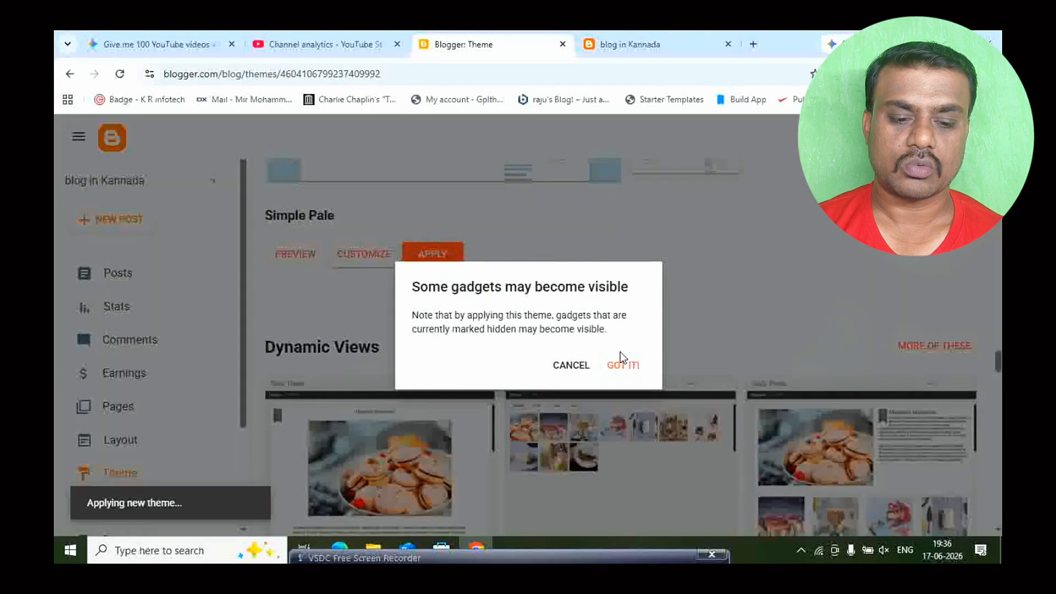
click(622, 365)
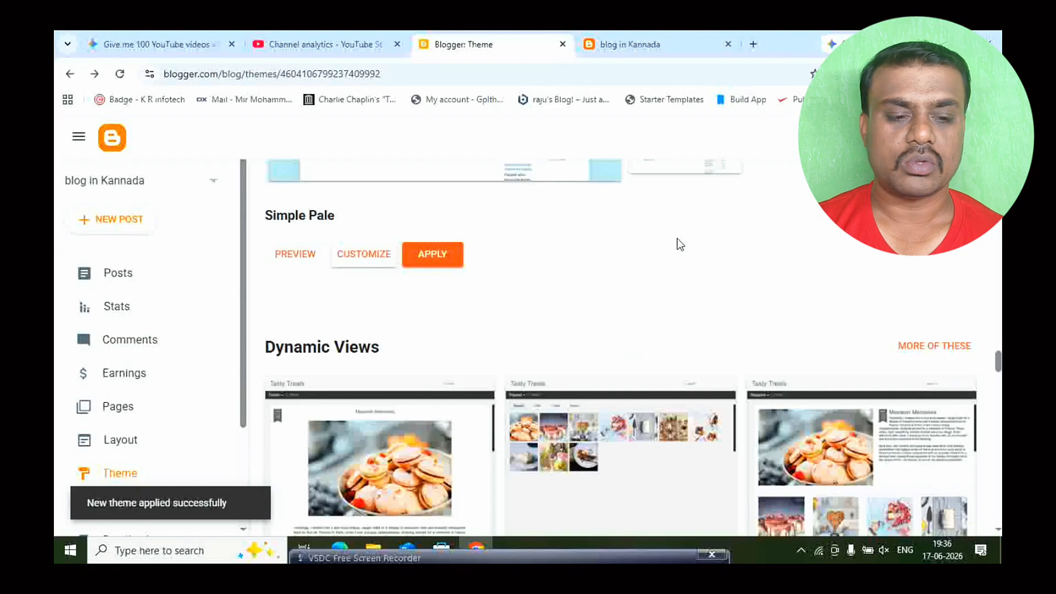
- Reload the public blog page and look over it with the newly applied theme
click(631, 39)
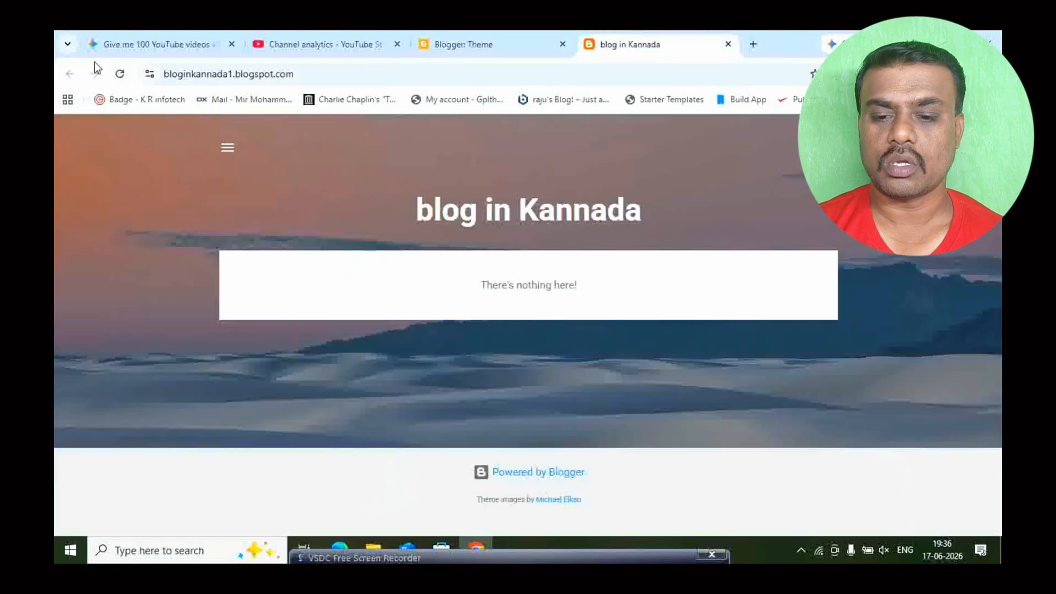
click(120, 75)
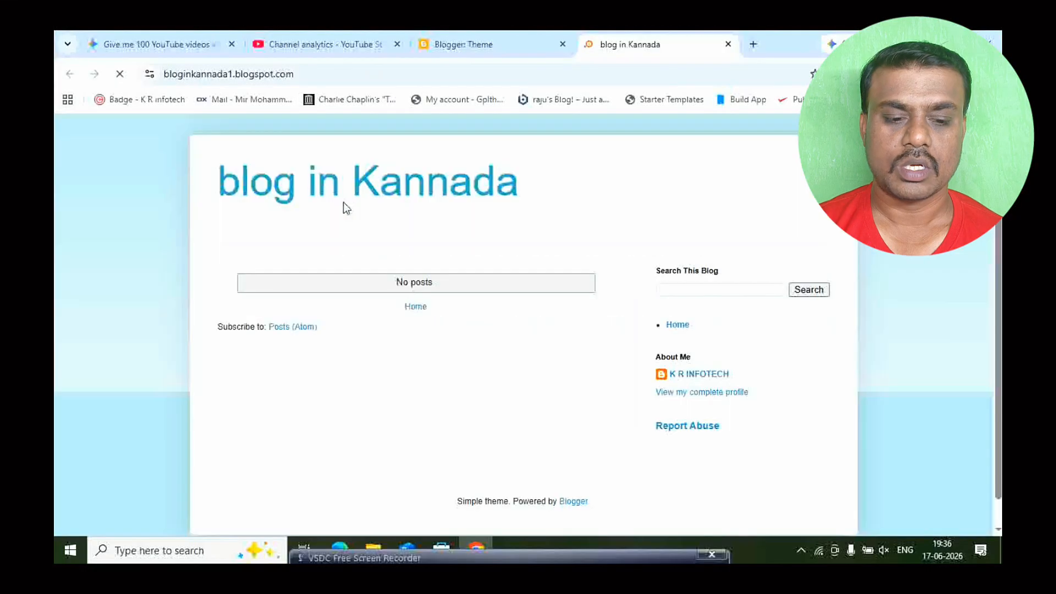
scroll(566, 341, down, 1)
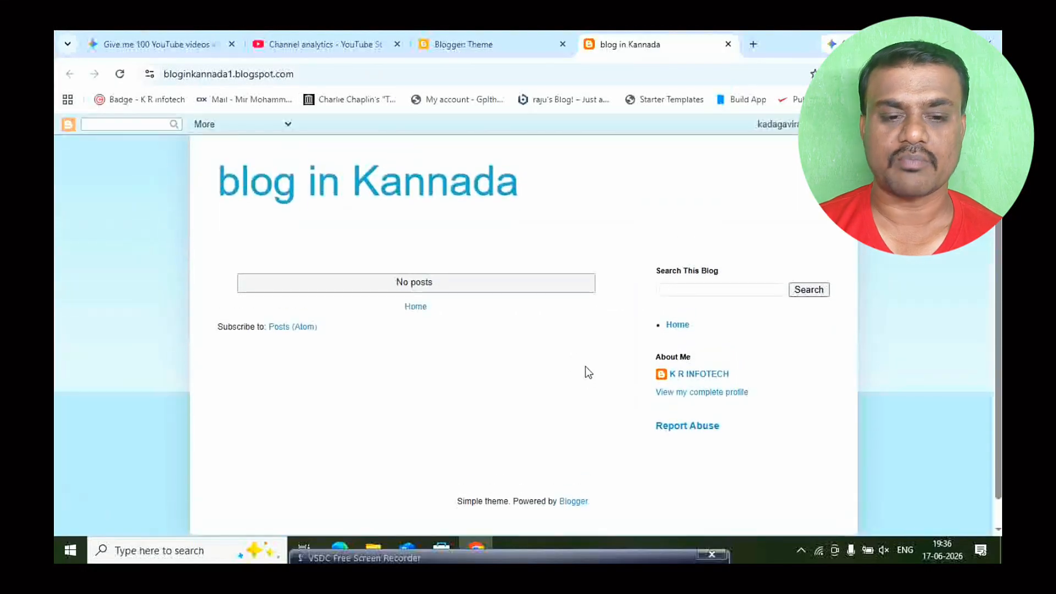
- Return to the blog's dashboard and create a new page titled "About Us"
click(496, 44)
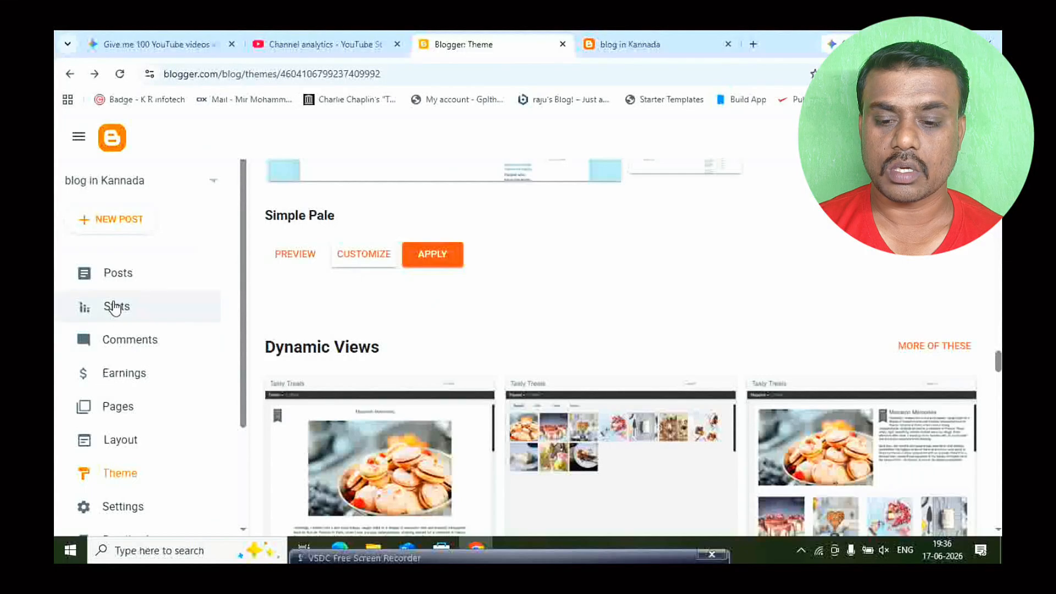
click(121, 413)
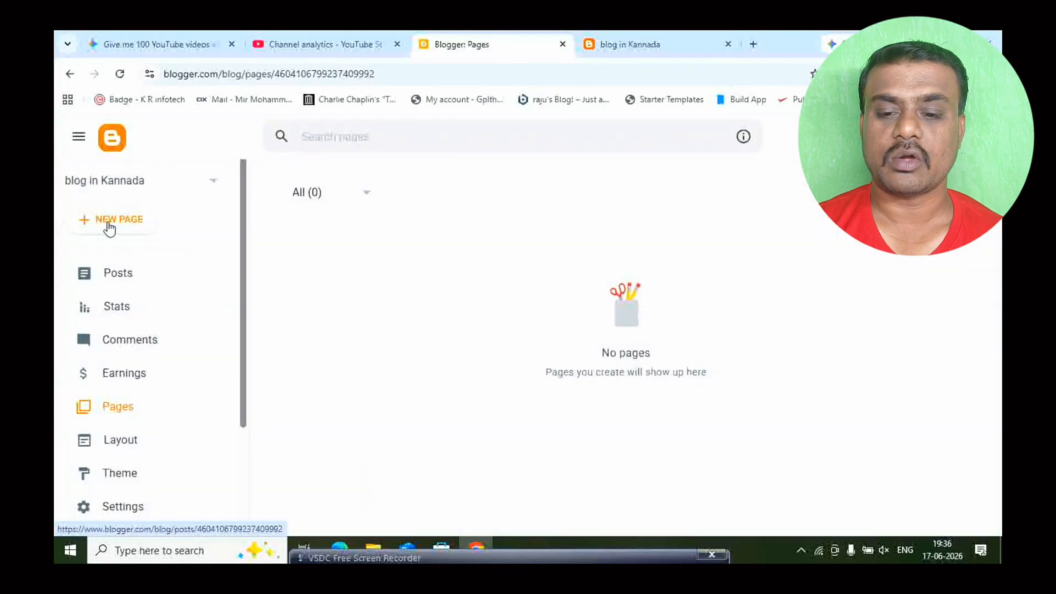
click(125, 223)
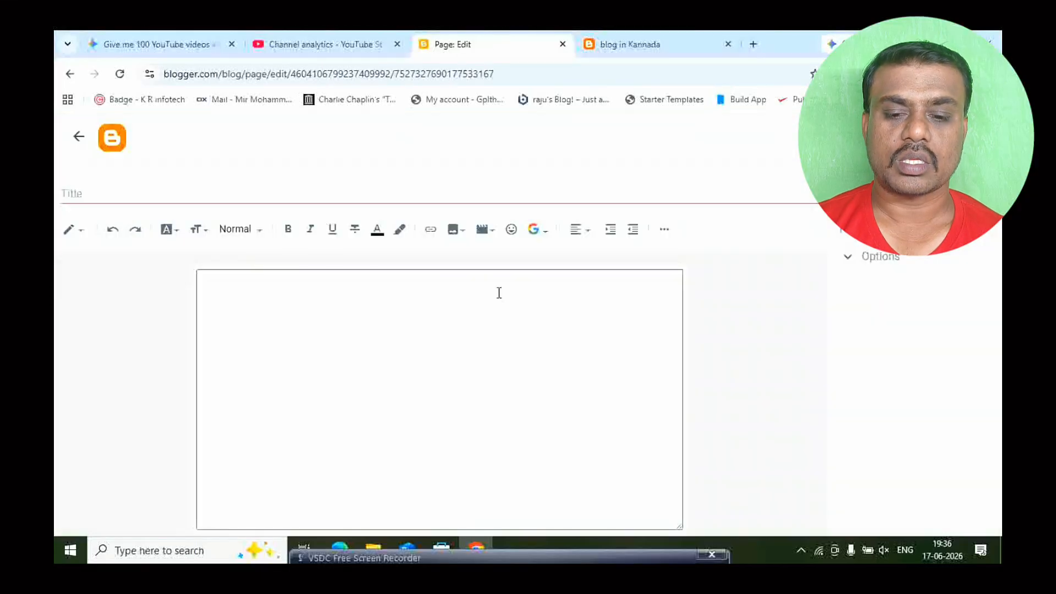
click(210, 200)
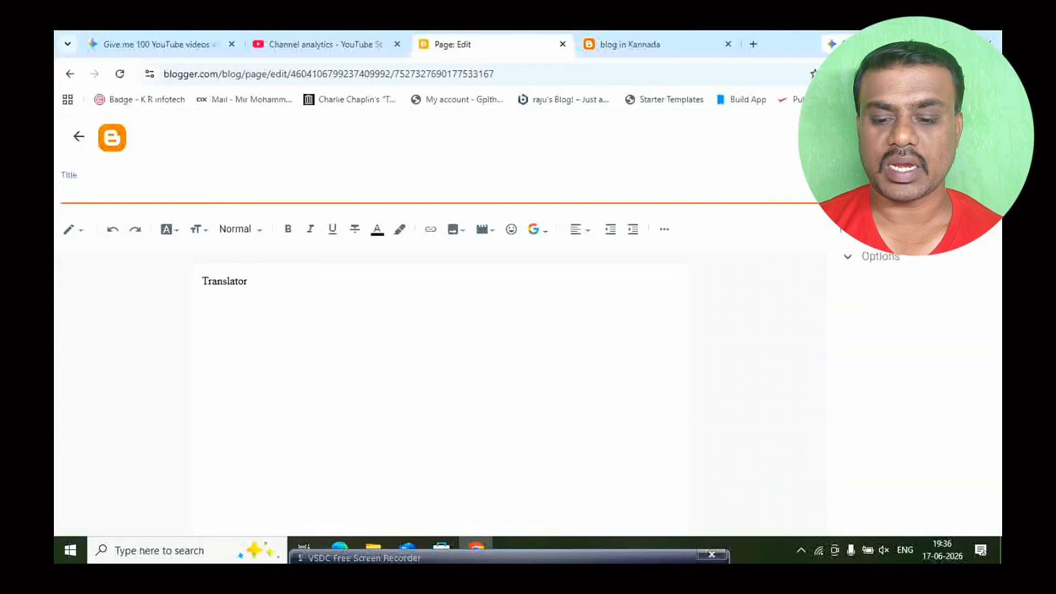
text(Abo)
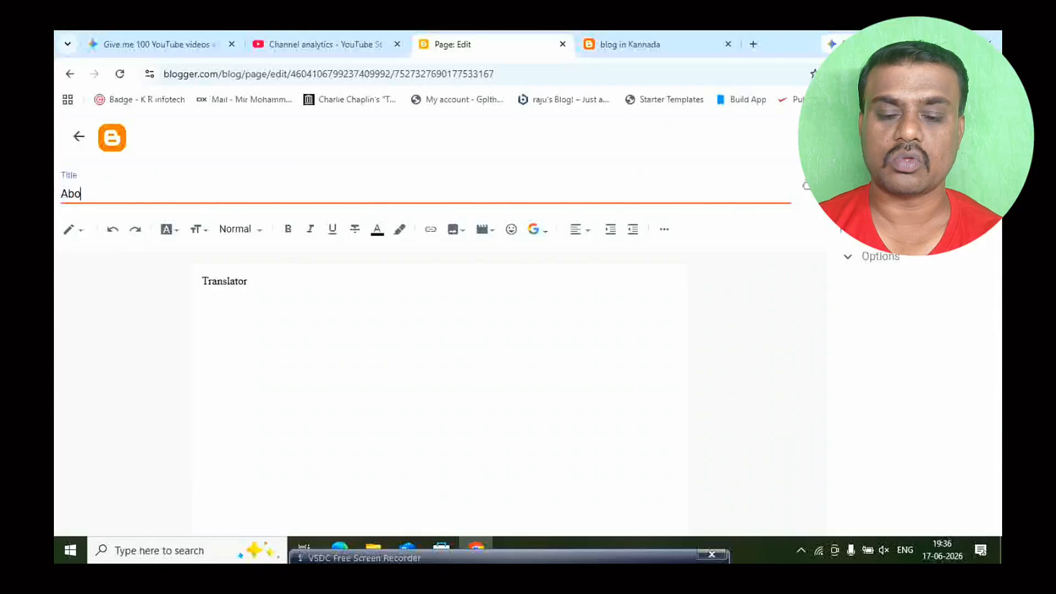
text(ut Us)
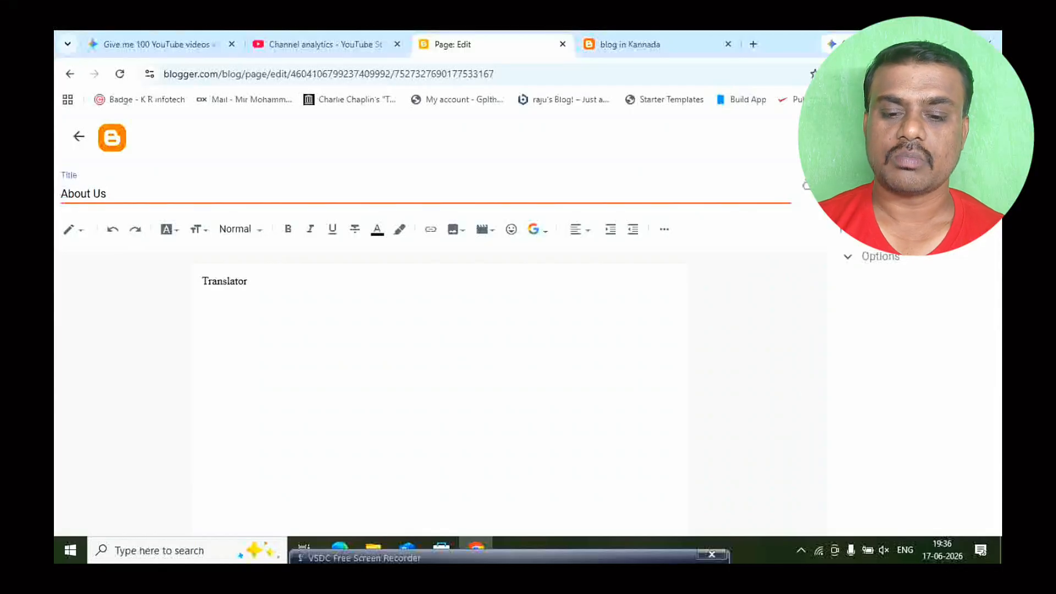
- Replace the page's body text with "beerher" and publish the About Us page, confirming the publication
click(349, 317)
key(ctrl+a)
key(Delete)
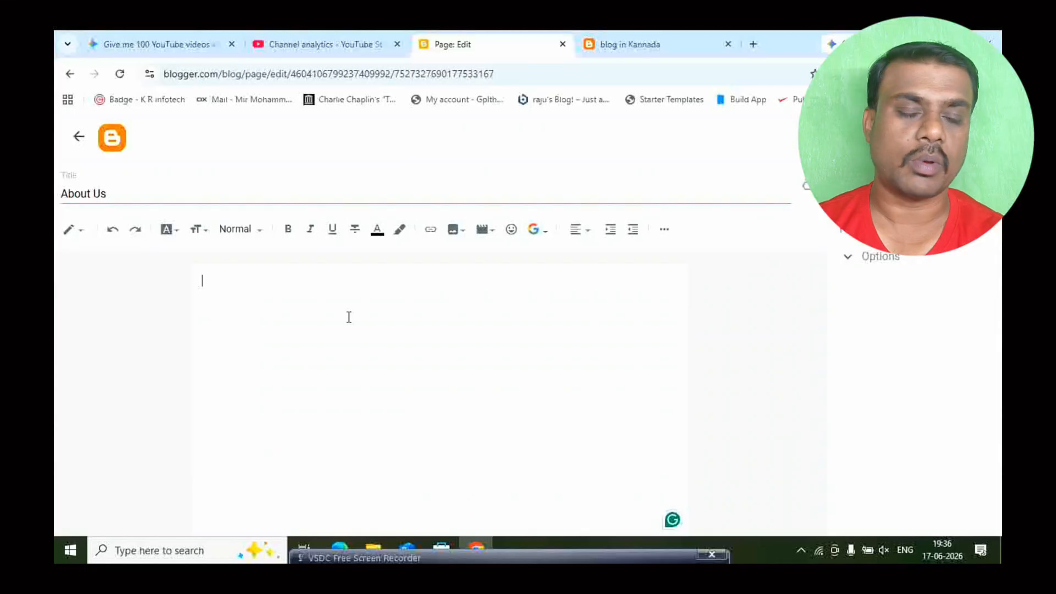
text(beerher)
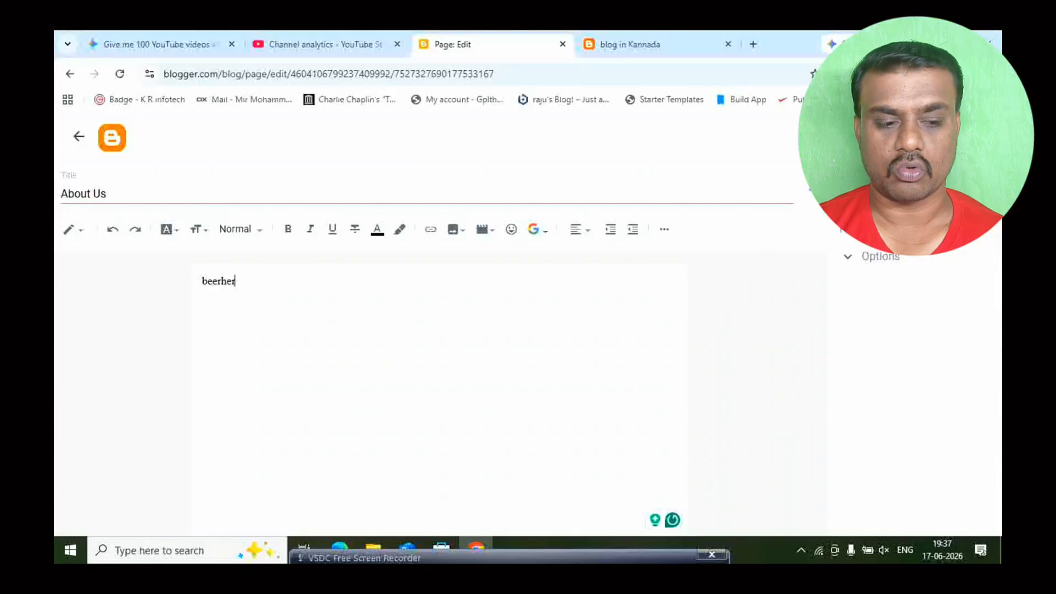
click(948, 187)
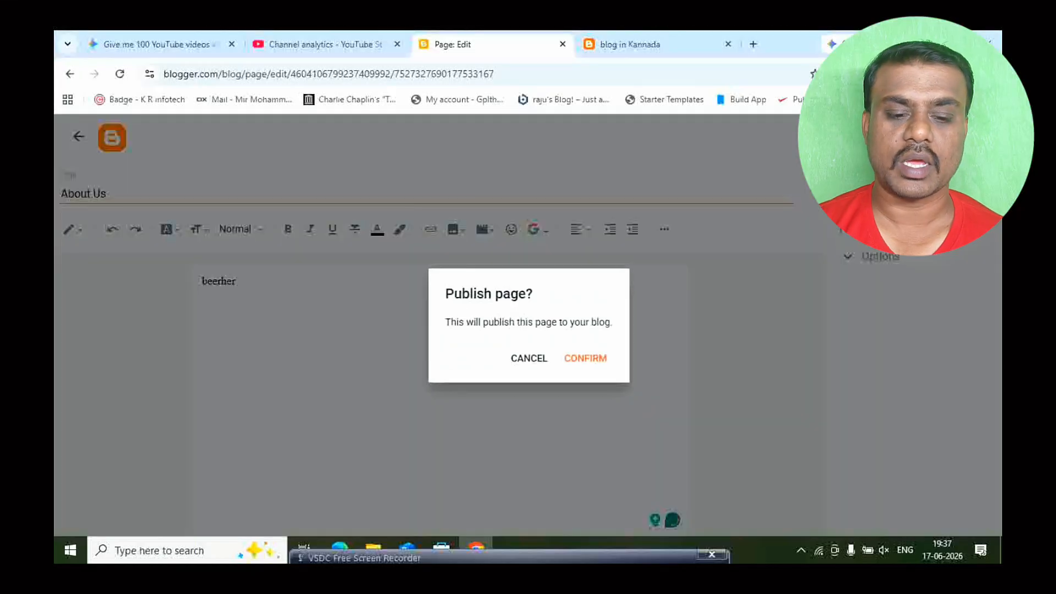
click(582, 365)
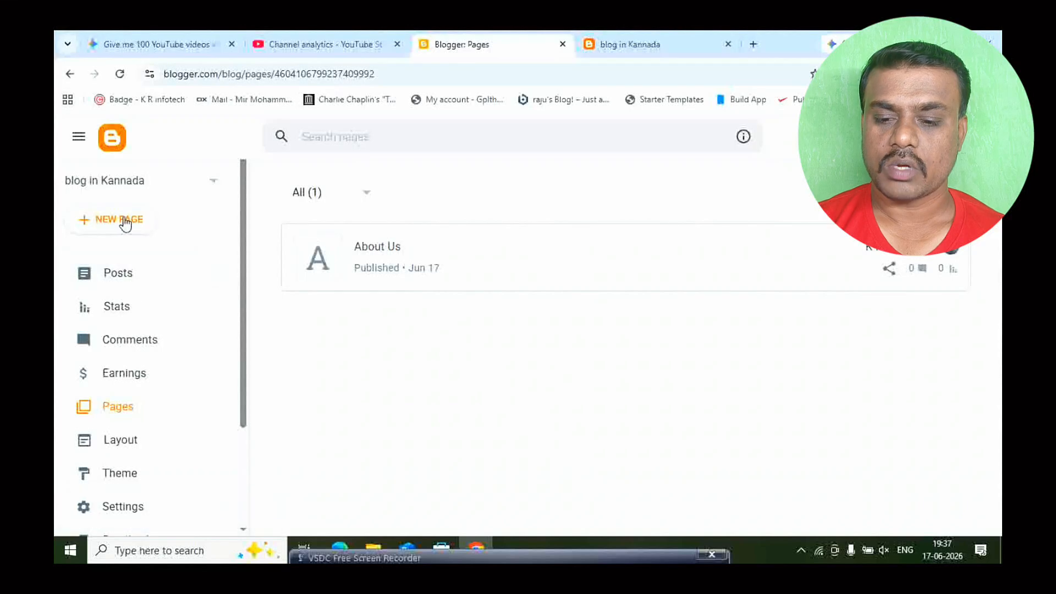
- Create a second page titled "Contact us", clear the "Translator" text from its body and publish it
click(122, 223)
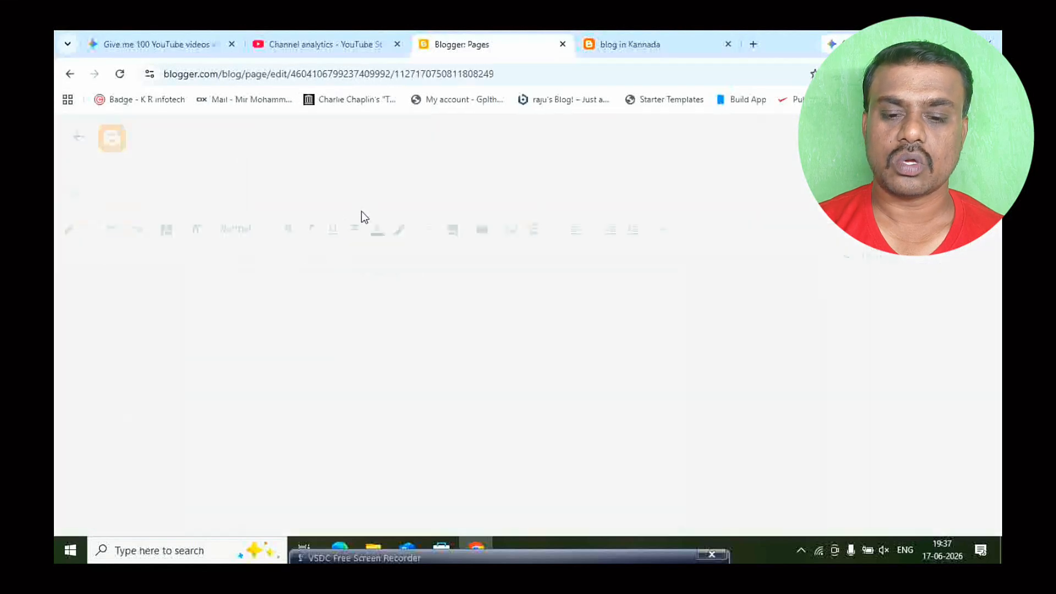
text(C)
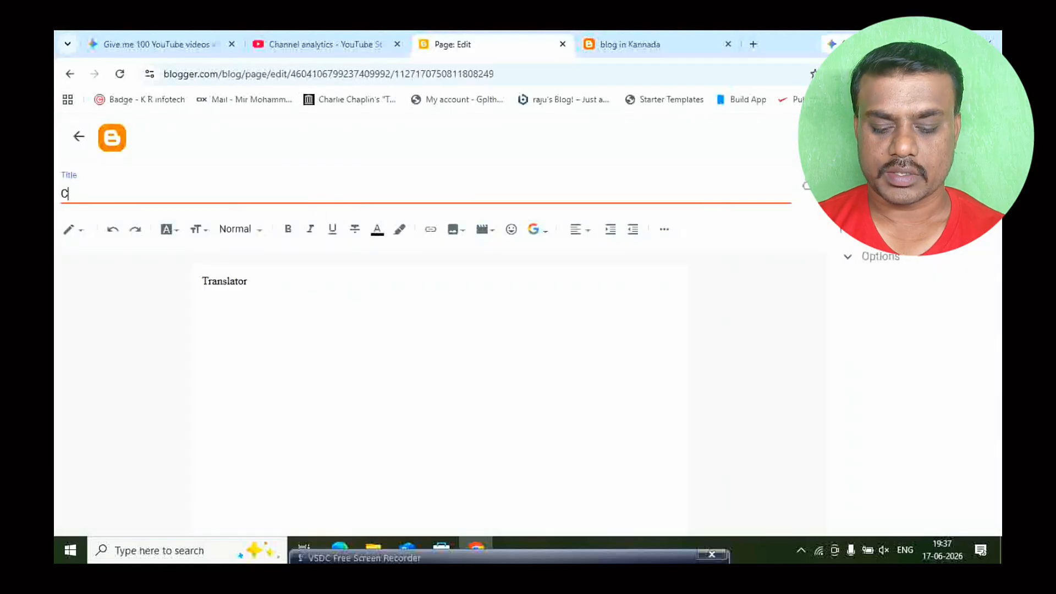
text(ontact us)
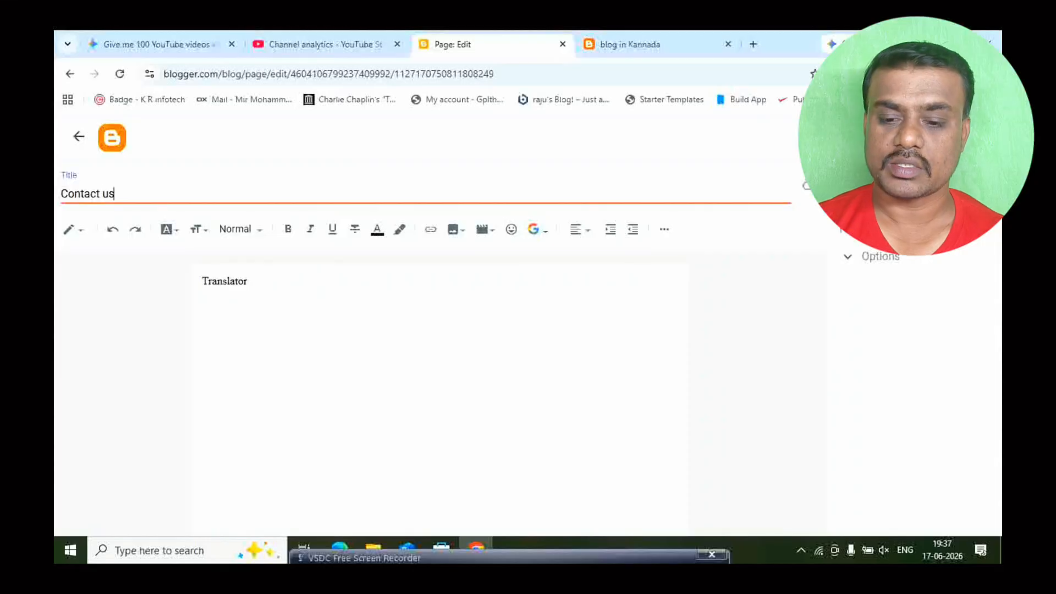
click(375, 318)
key(ctrl+a)
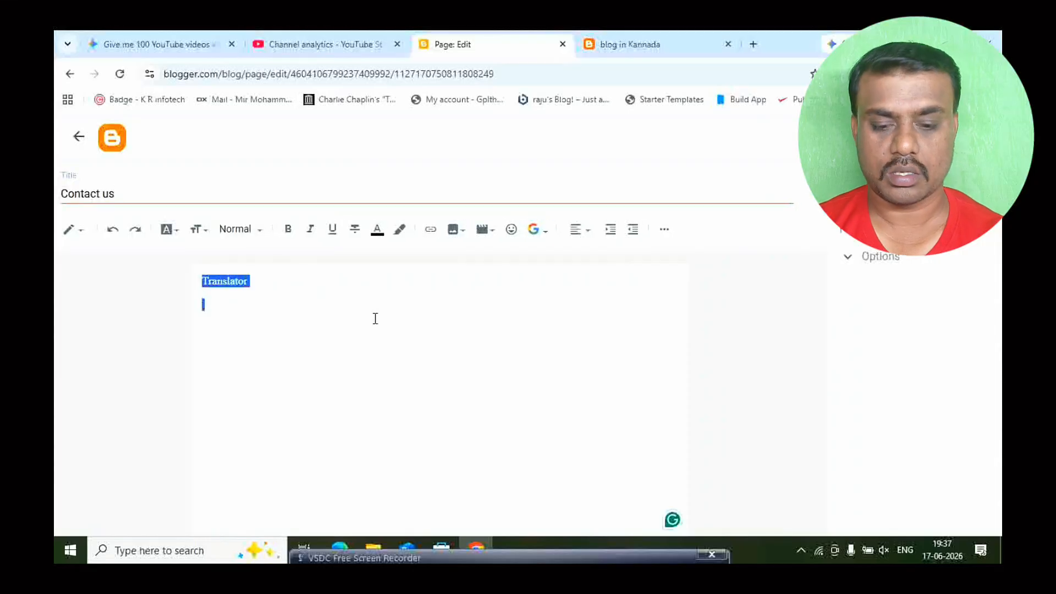
key(BackSpace)
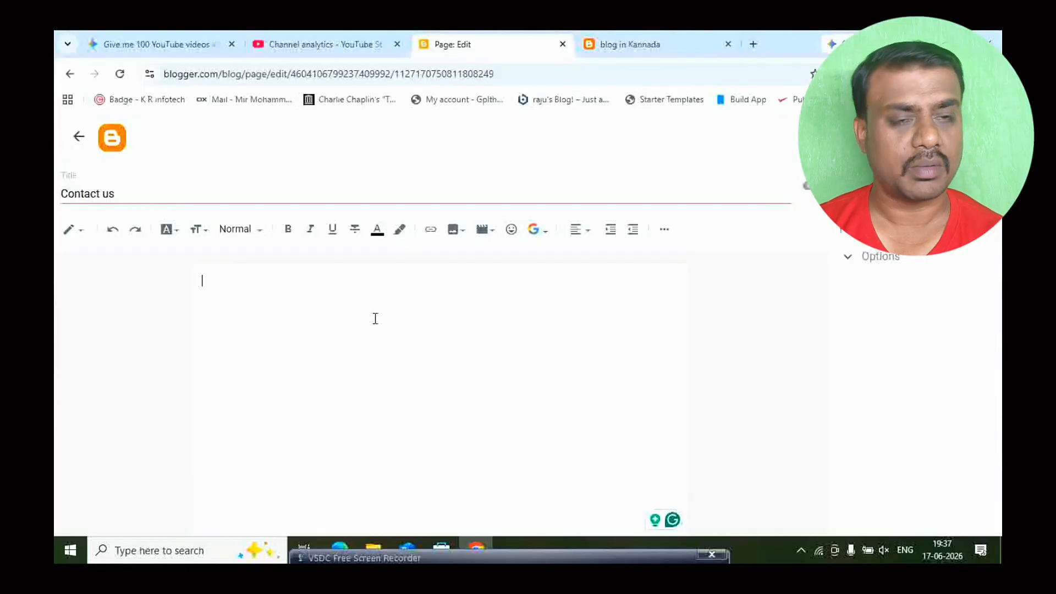
click(934, 187)
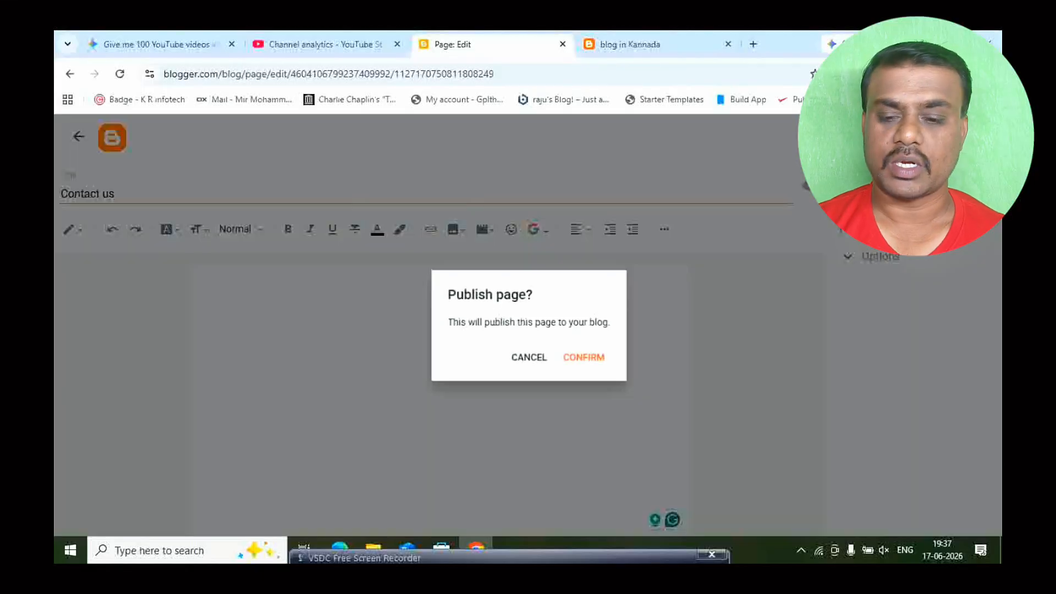
click(564, 362)
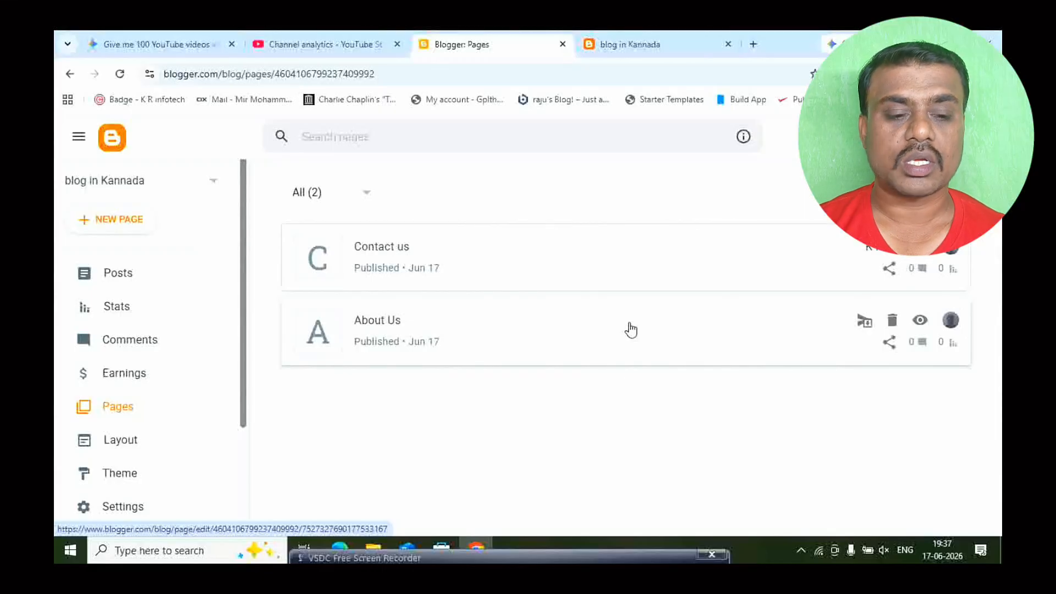
- Open Google Search Console in a new browser tab
click(754, 44)
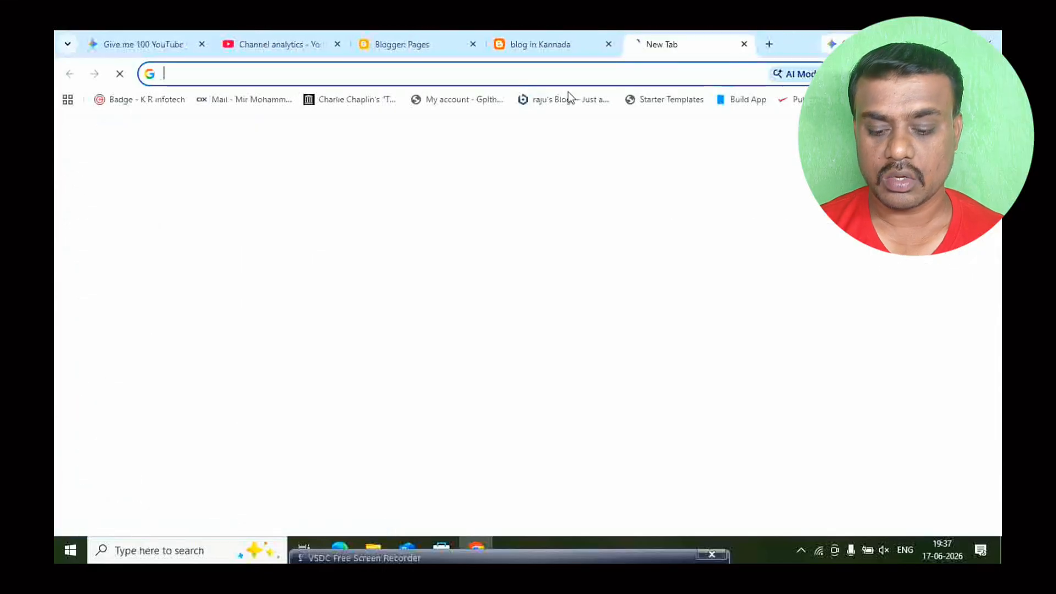
text(sear)
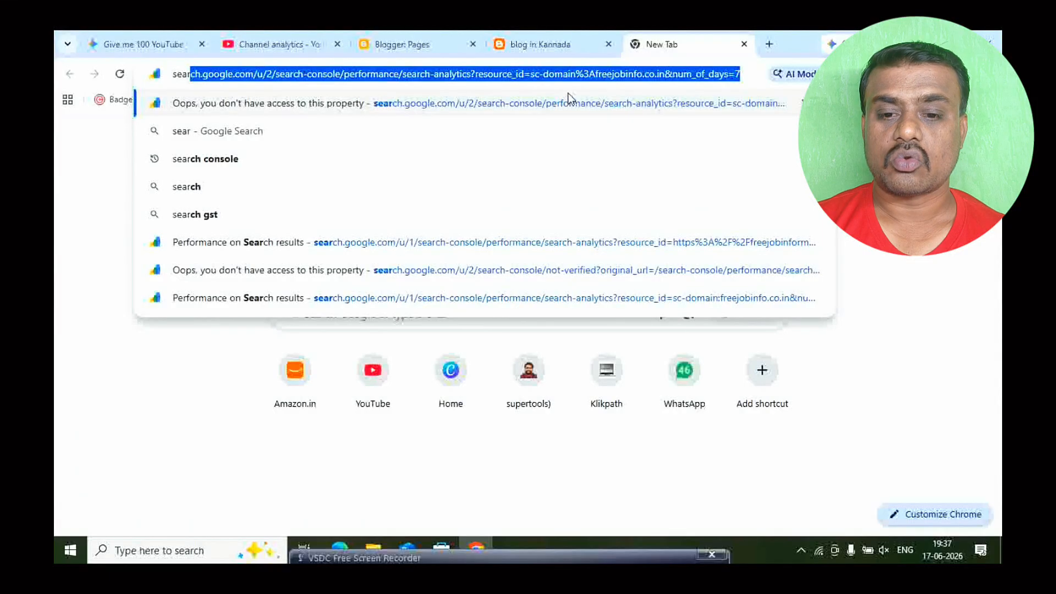
key(Return)
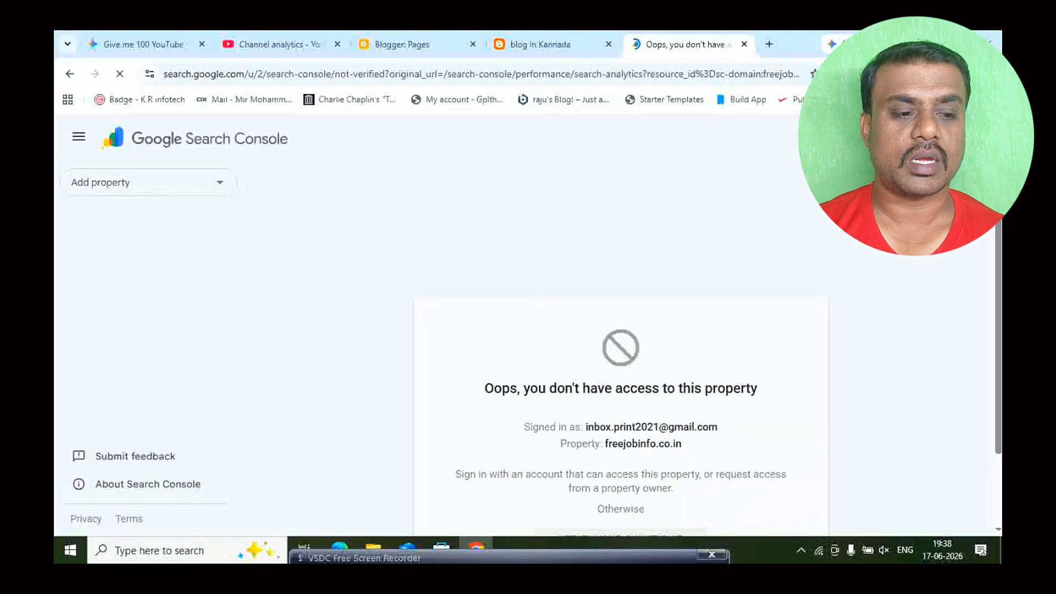
- Try to switch Search Console to the default Google account, reload the resulting page and close its tab
click(974, 137)
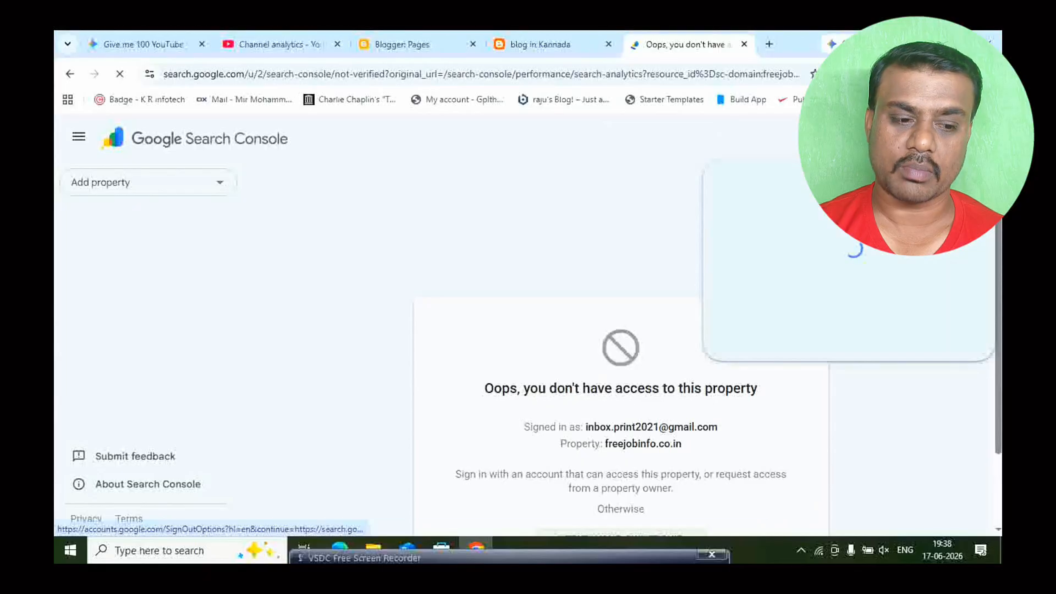
click(852, 393)
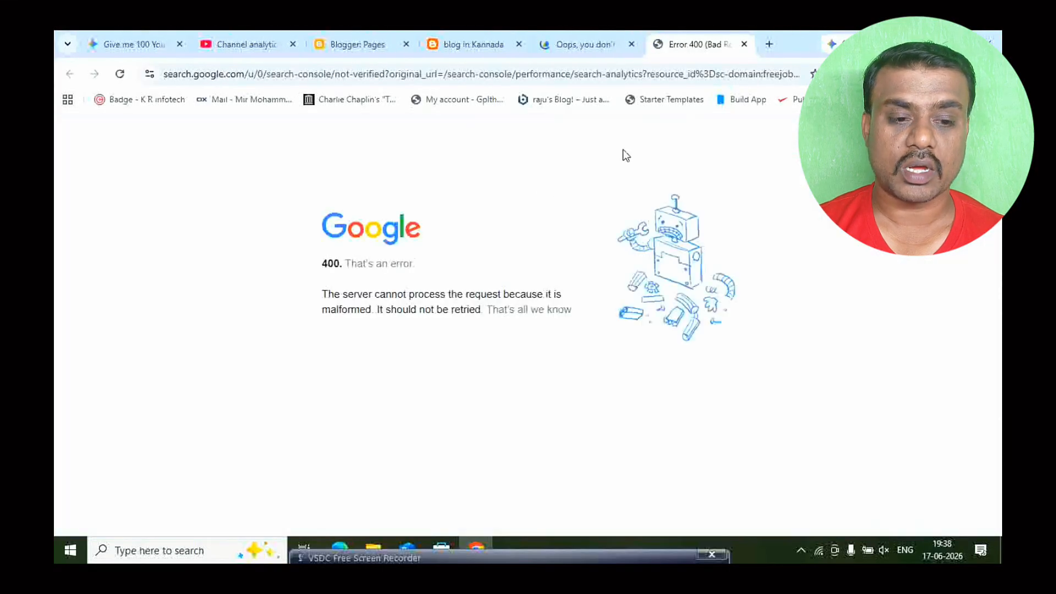
click(119, 73)
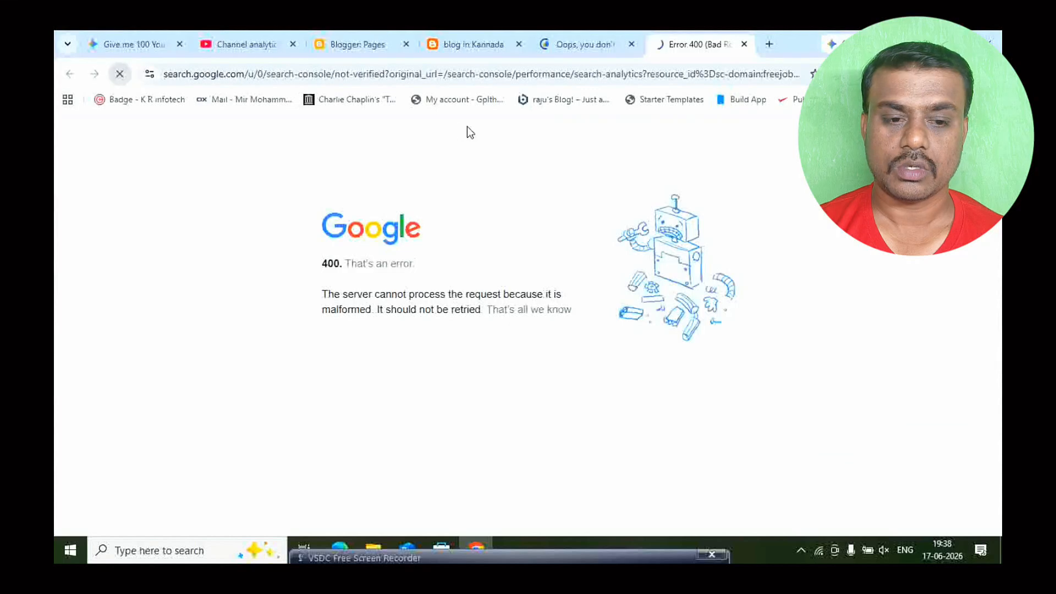
click(580, 45)
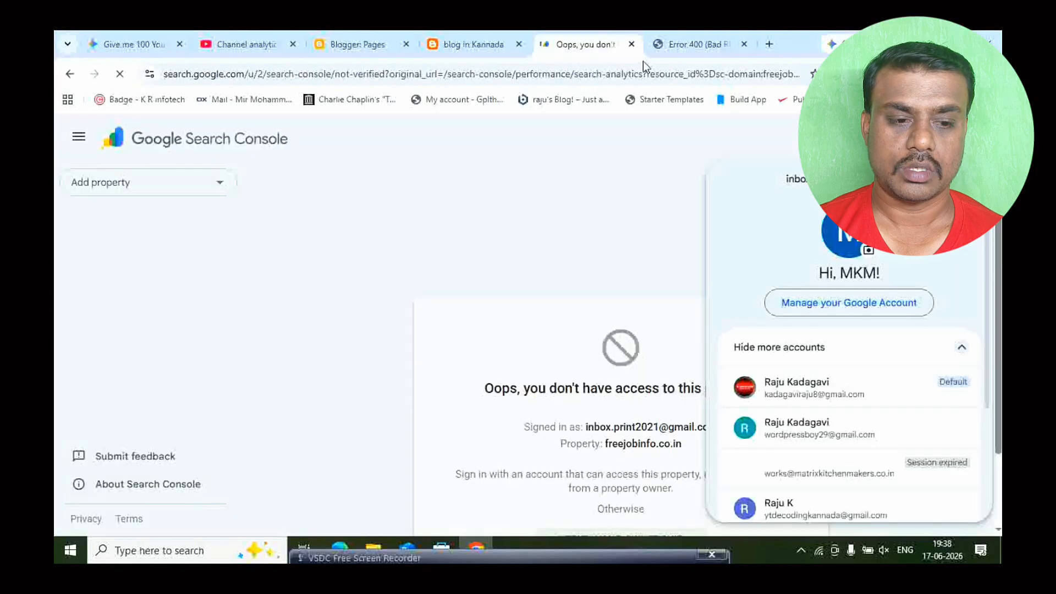
click(743, 45)
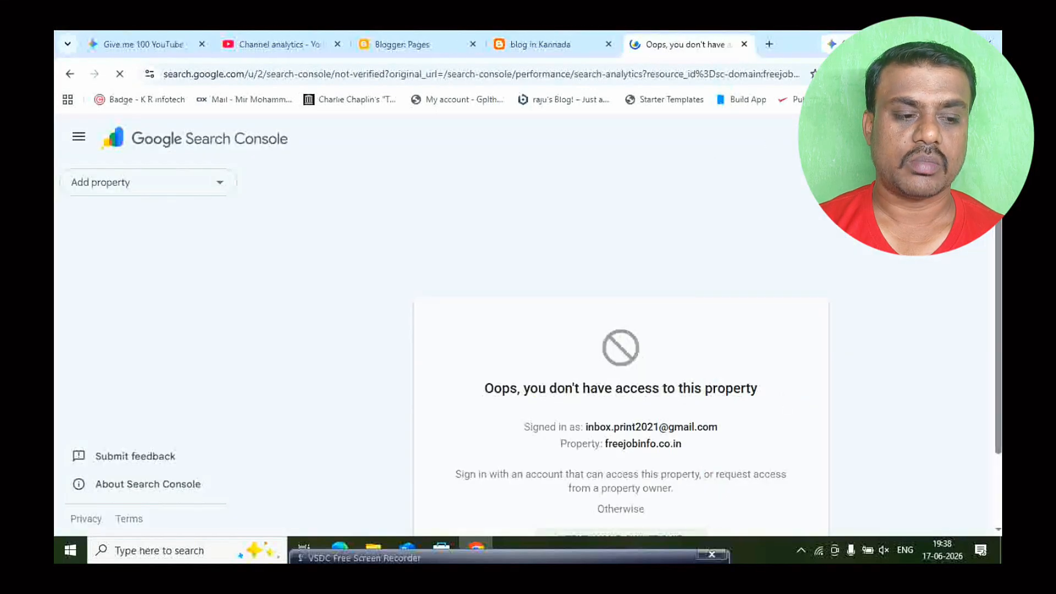
- Switch Search Console to the default Google account and close the previous account's tab
click(975, 138)
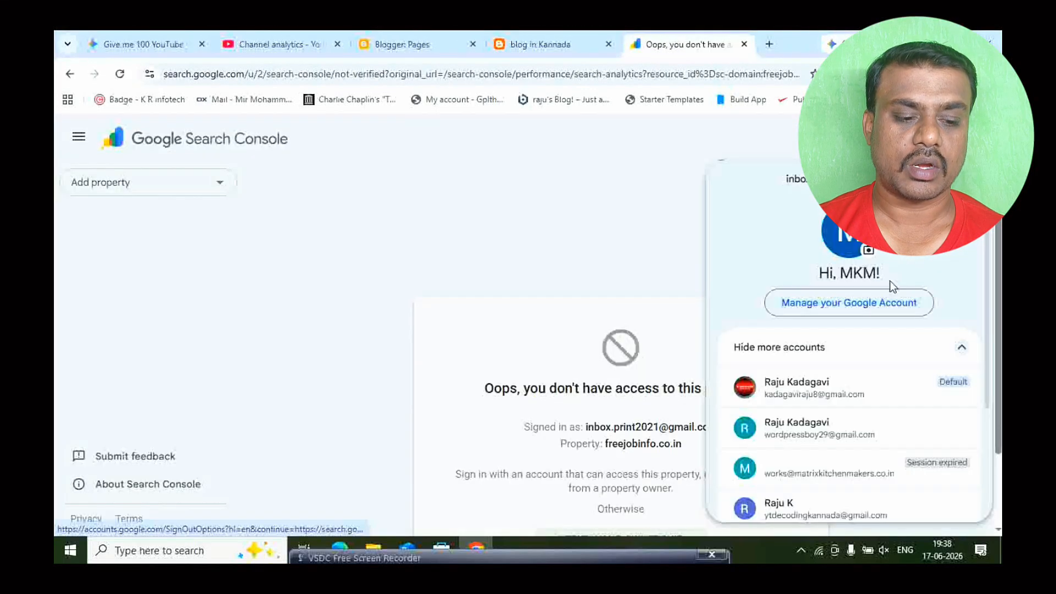
click(806, 387)
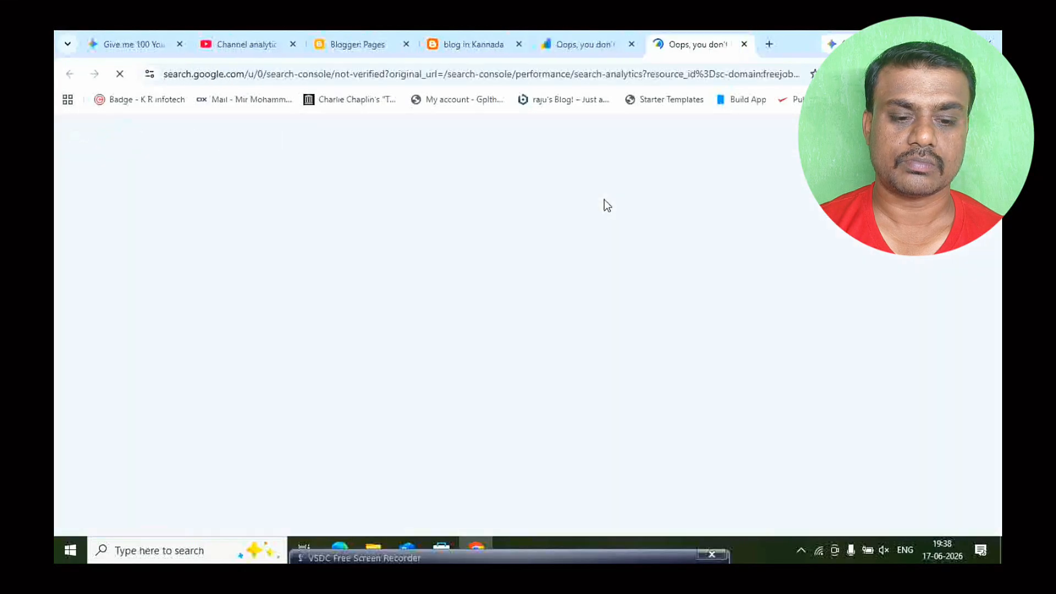
click(631, 44)
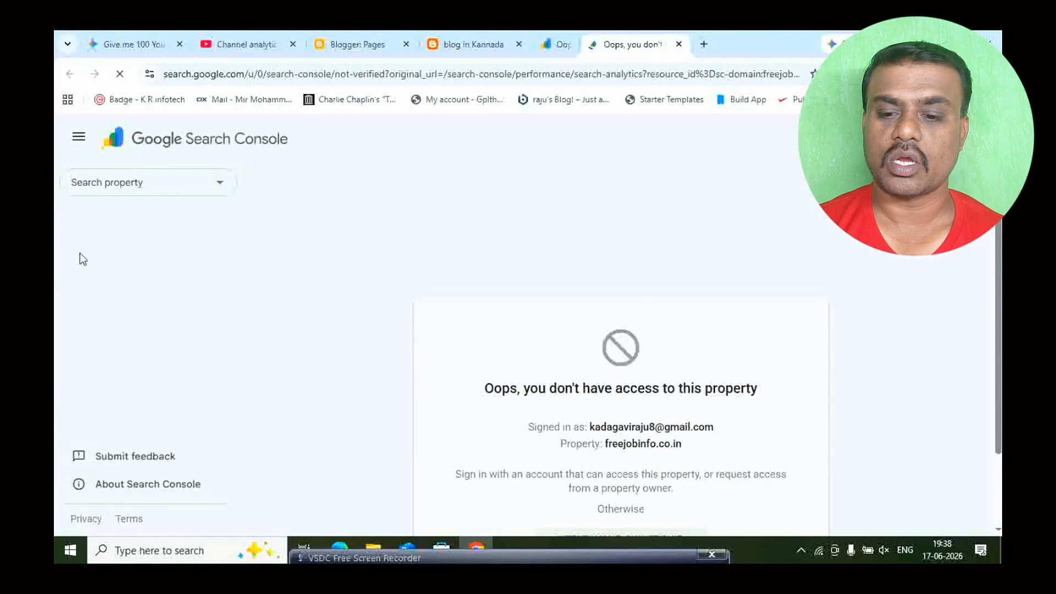
- Look through the account's existing Search Console properties, reduce the page zoom to 80% and start adding a new property
click(142, 180)
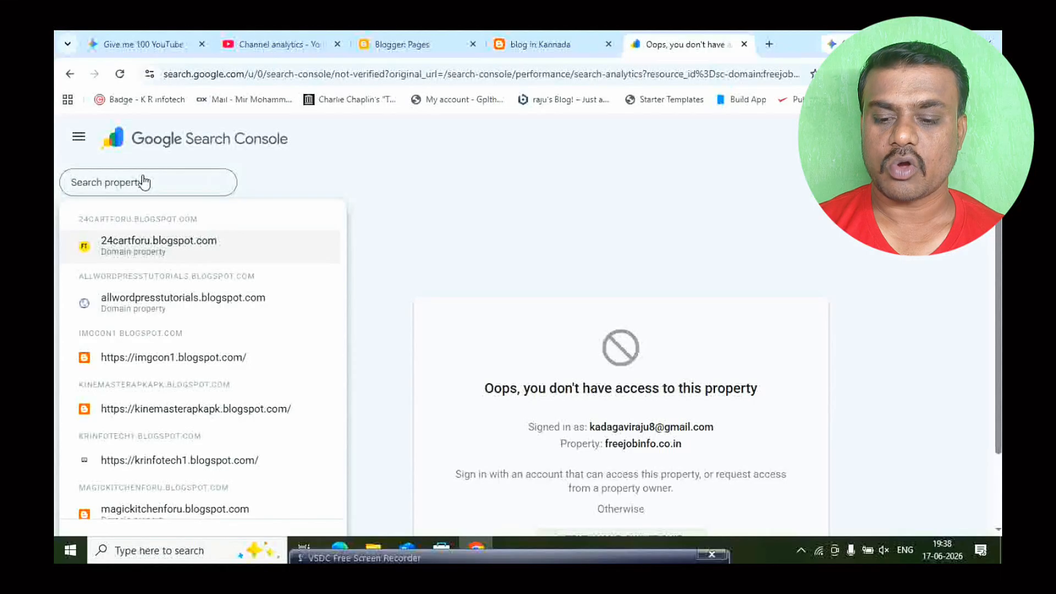
scroll(183, 316, down, 5)
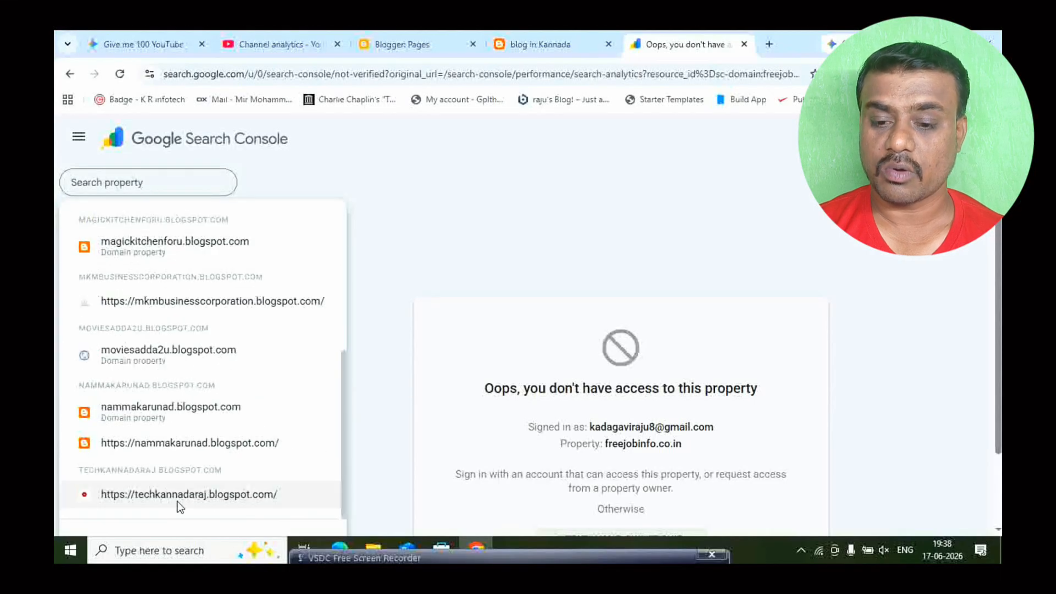
scroll(215, 484, up, 5)
scroll(275, 333, down, 5)
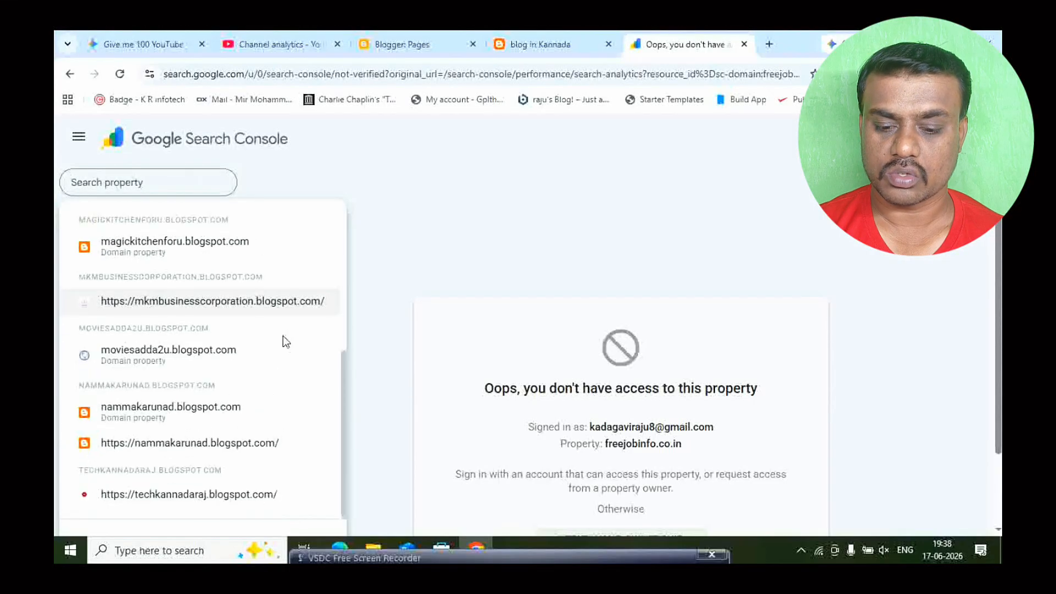
key(ctrl+minus)
key(ctrl+minus)
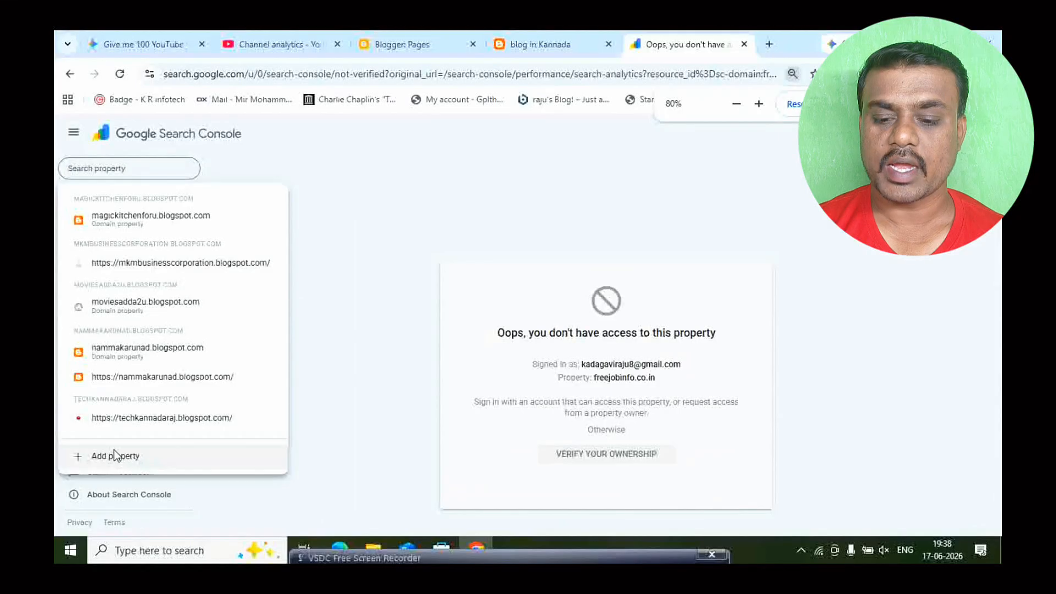
click(117, 460)
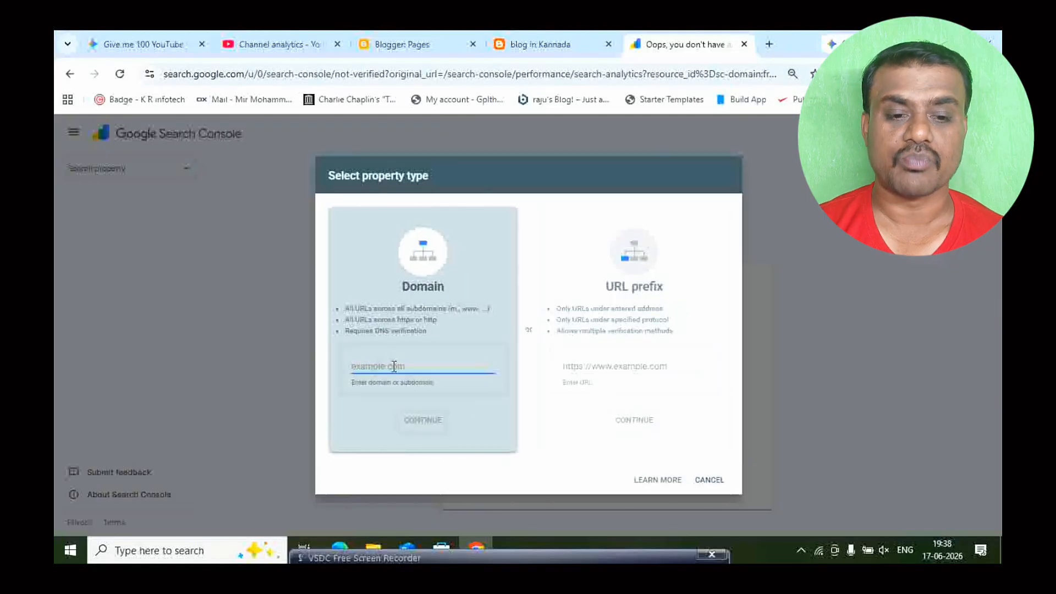
click(570, 43)
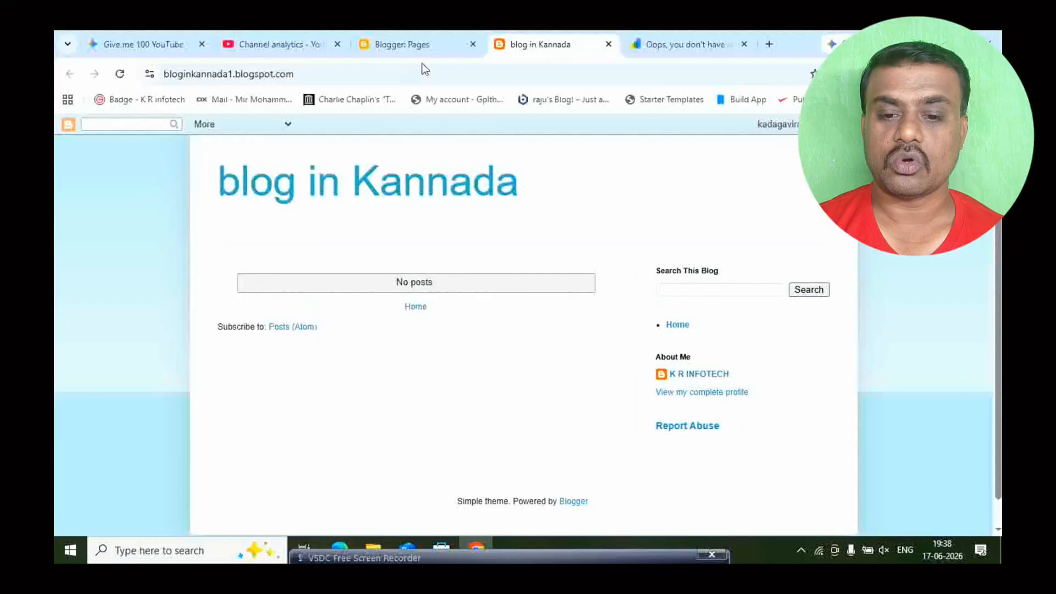
click(338, 77)
key(ctrl+c)
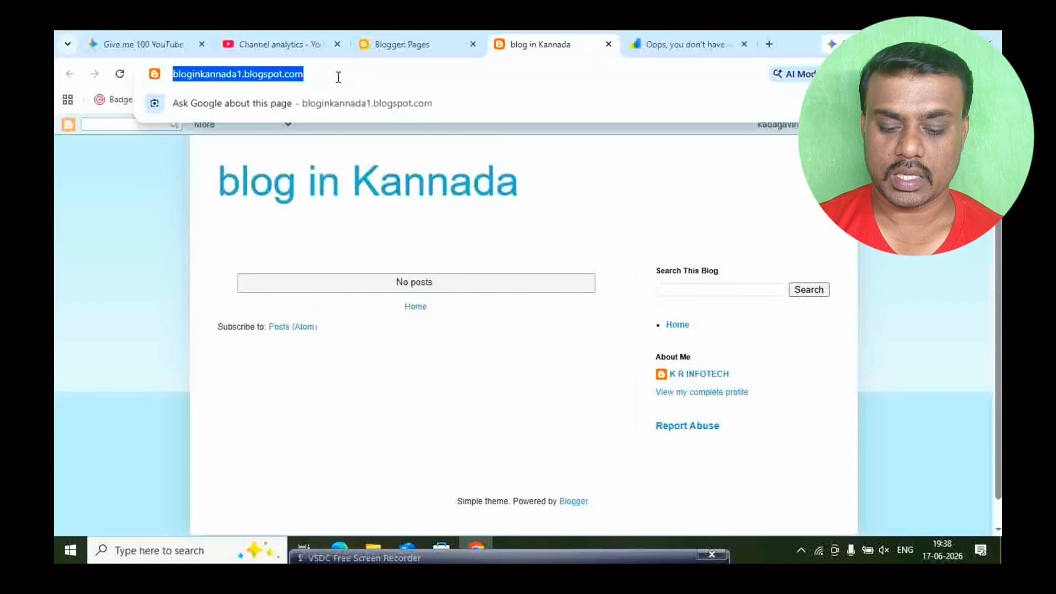
click(682, 46)
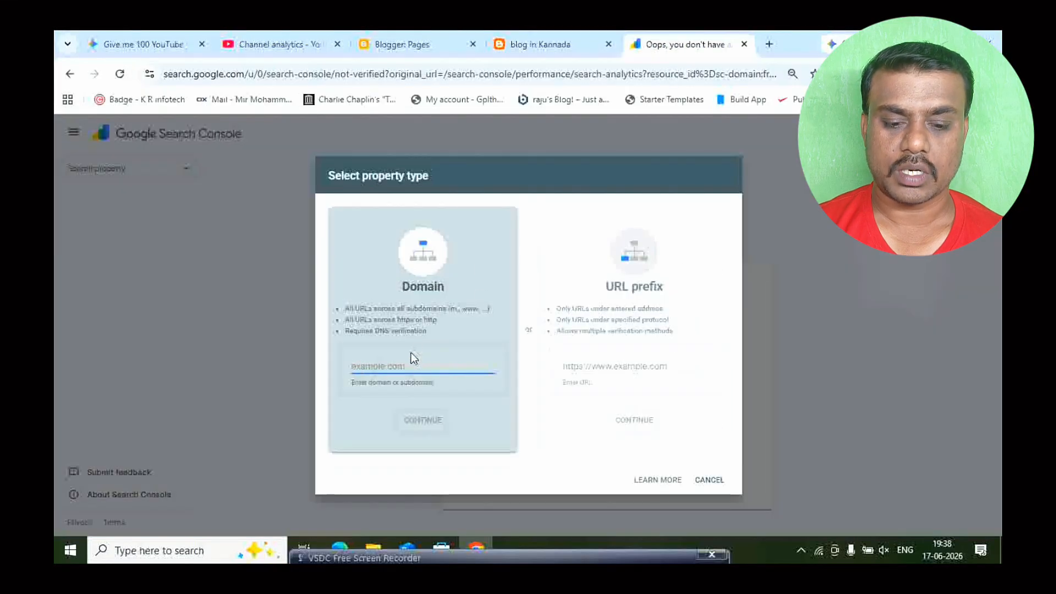
key(ctrl+v)
click(612, 364)
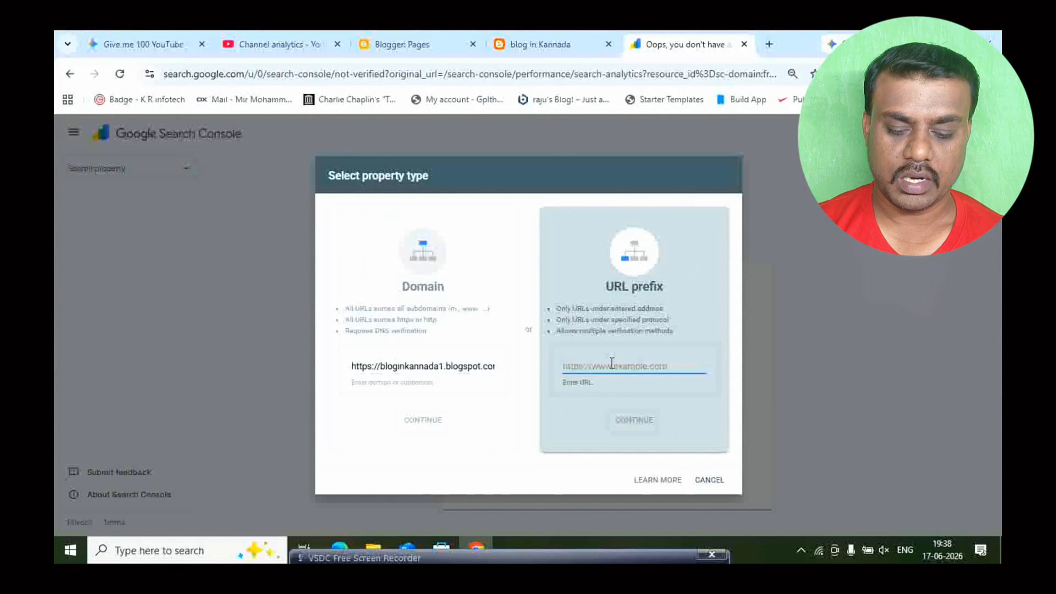
text(https://bloginkannada1.blogspot.com/)
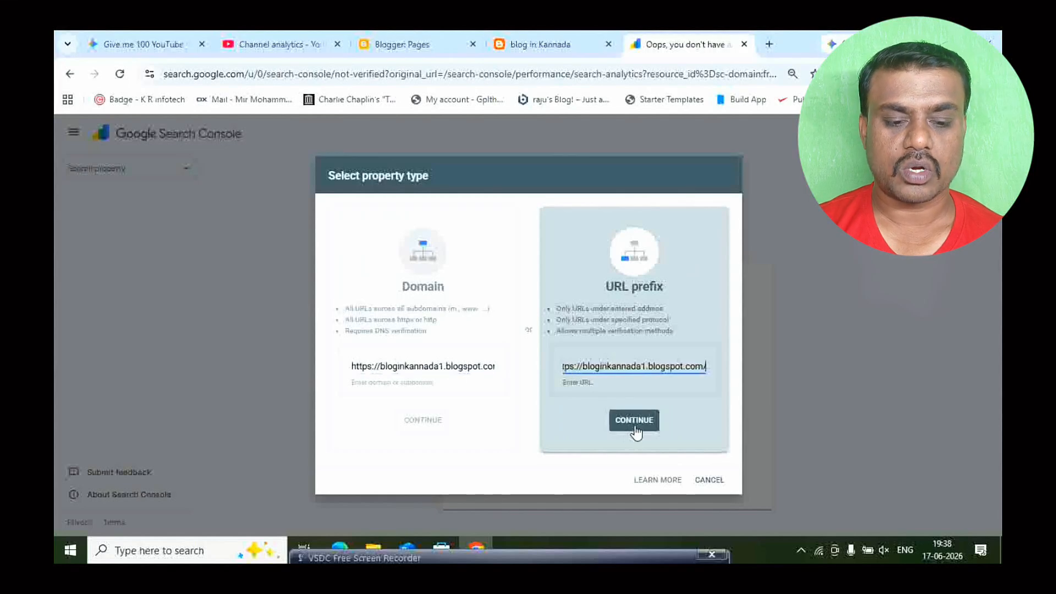
click(633, 431)
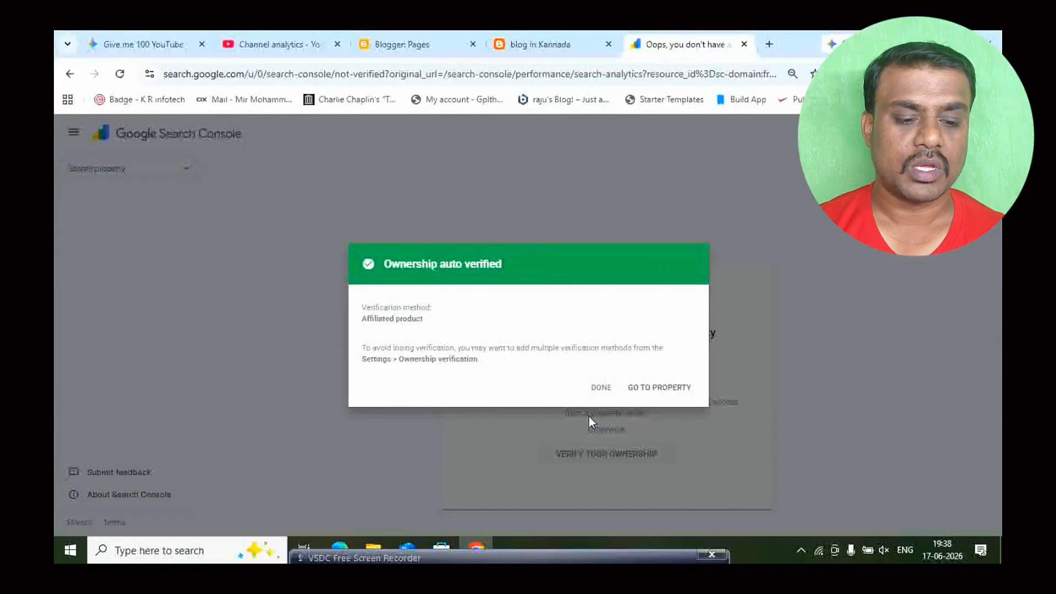
click(602, 387)
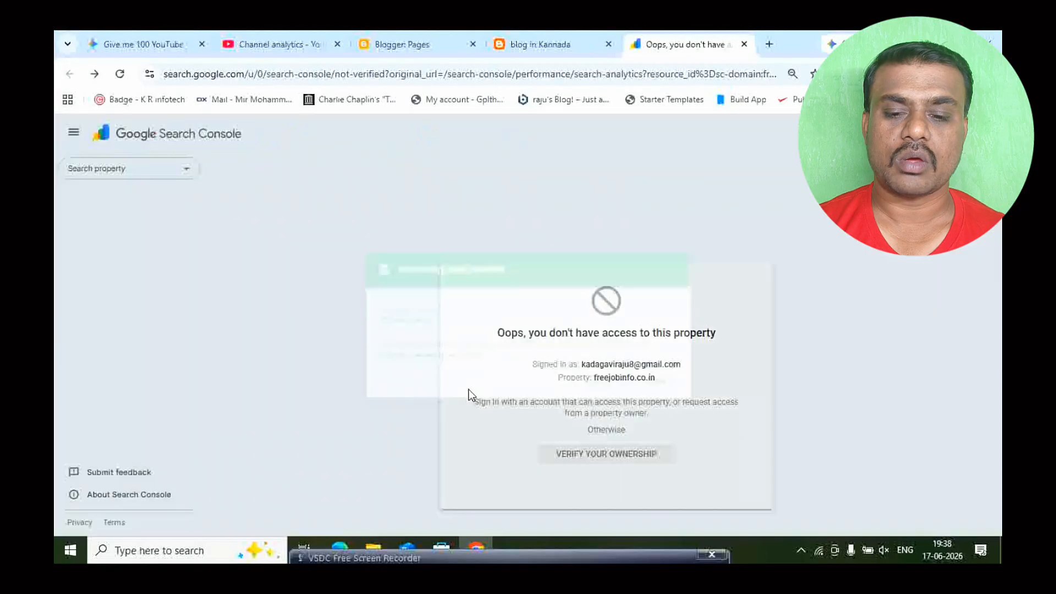
click(176, 172)
scroll(141, 407, down, 1)
scroll(142, 429, down, 5)
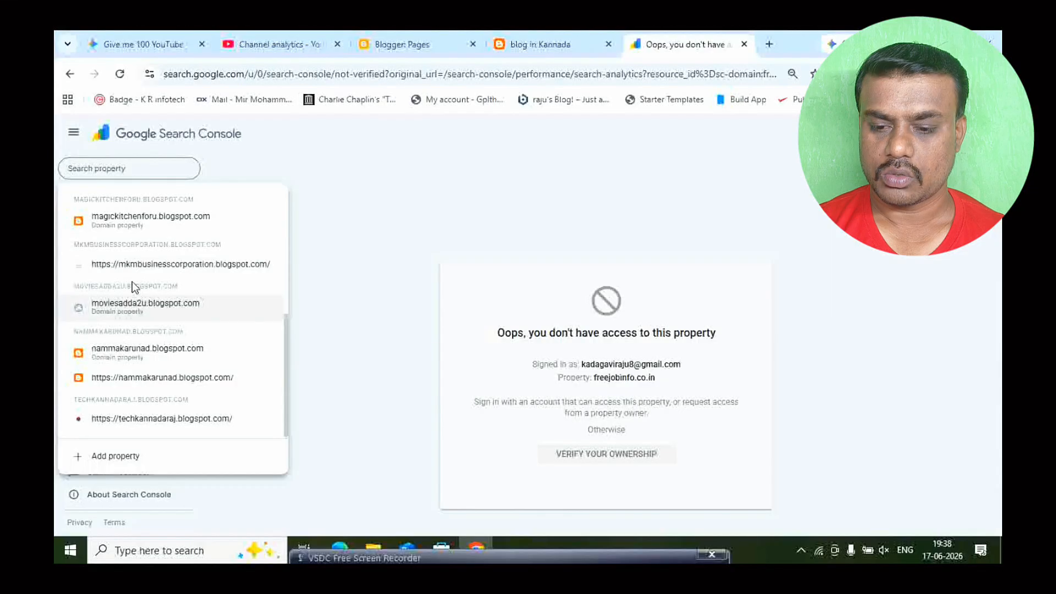
scroll(132, 280, up, 3)
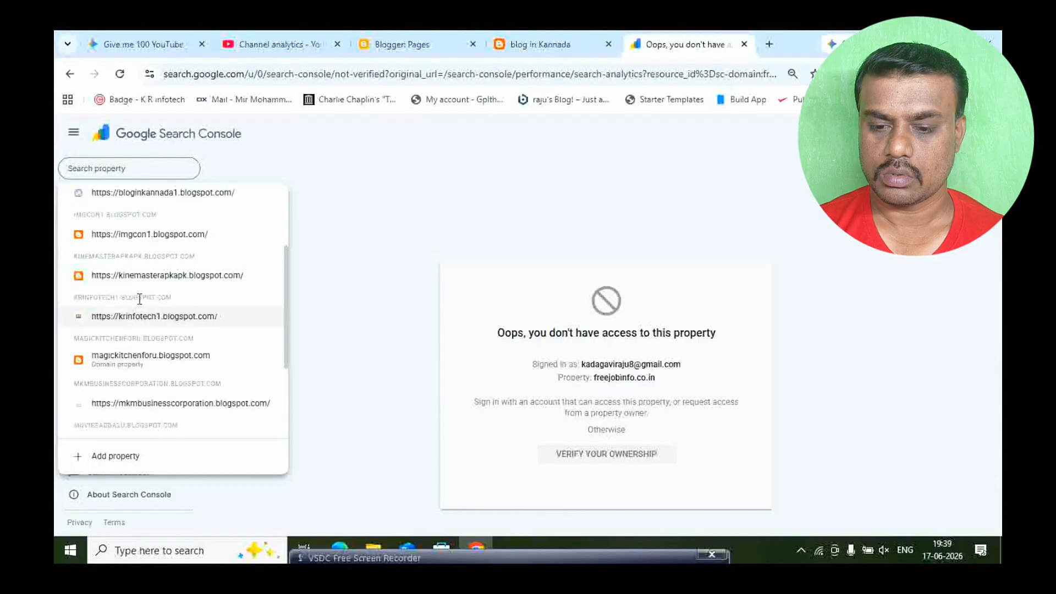
scroll(140, 303, up, 2)
click(183, 261)
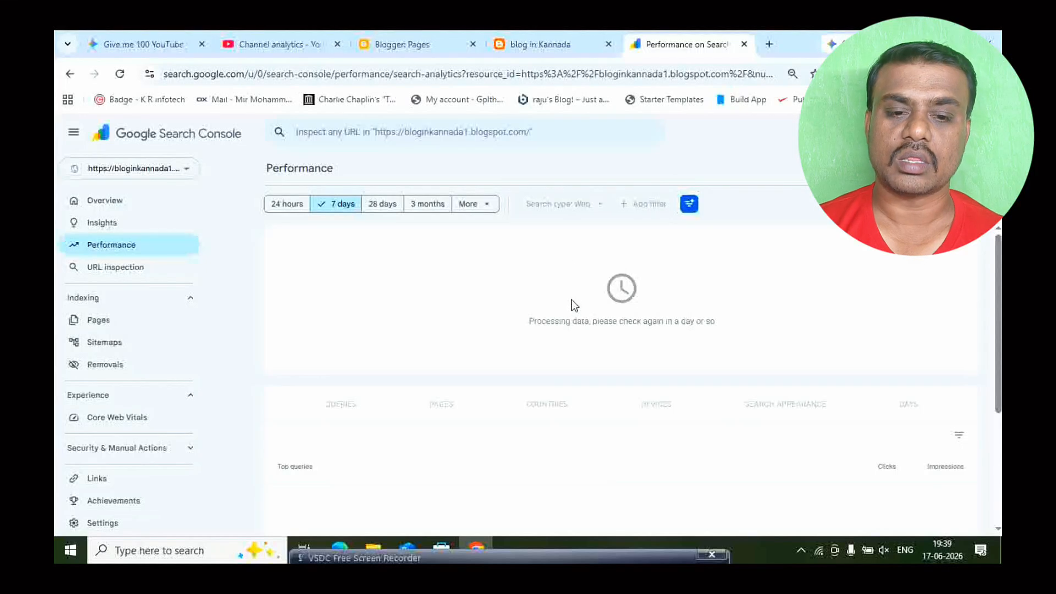
- Switch to Blogger and create a new post titled "How to create a Blog in Kannada"
click(402, 40)
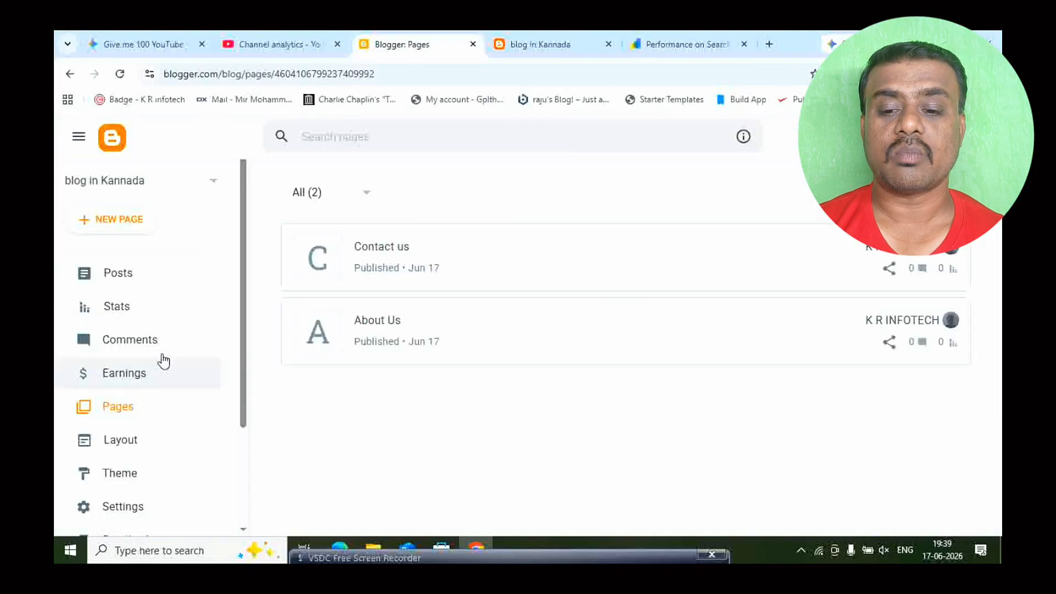
click(128, 275)
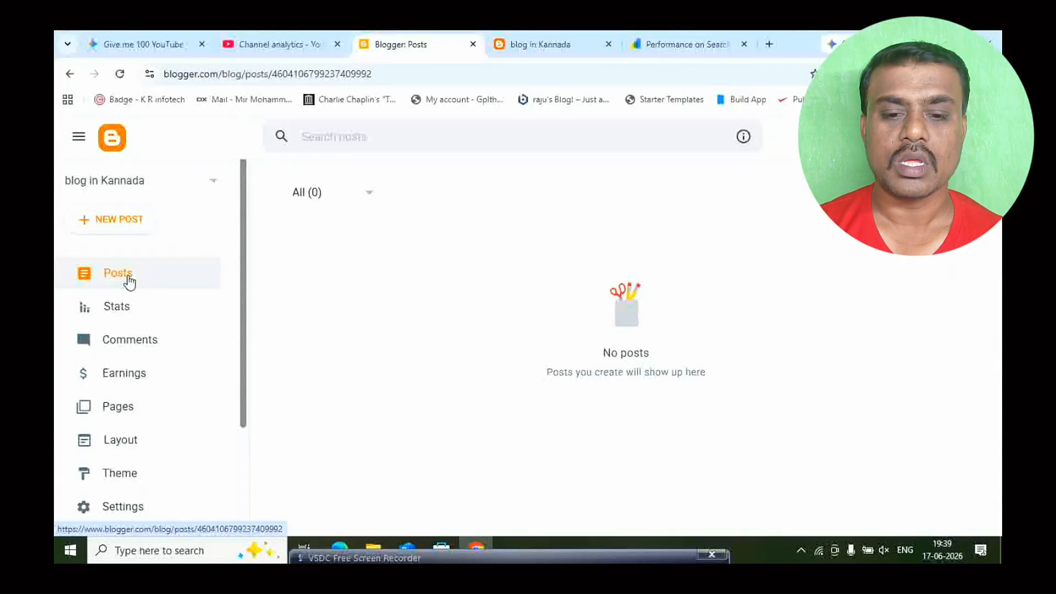
click(107, 220)
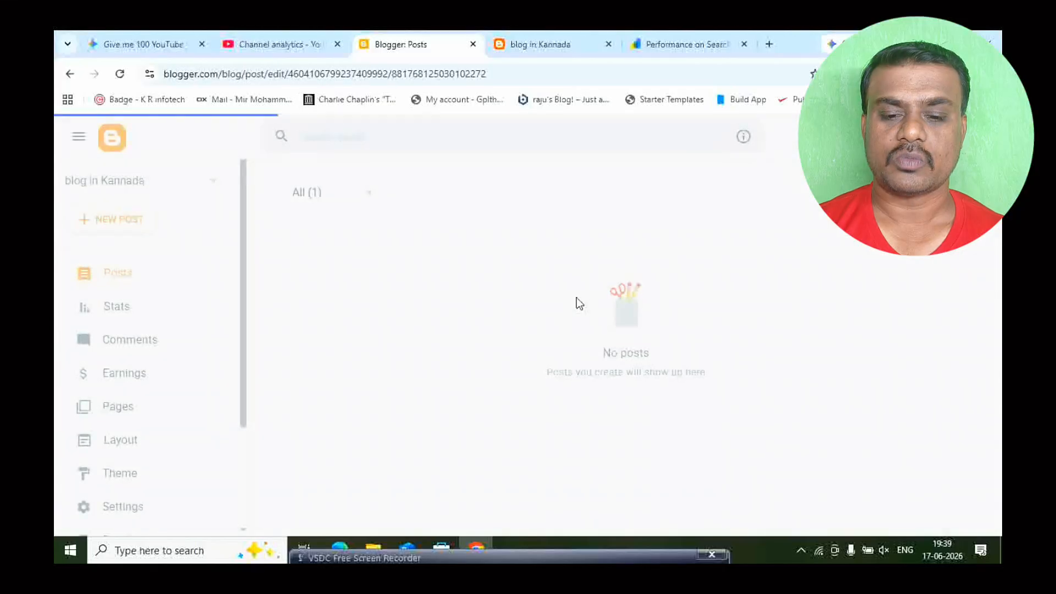
click(182, 198)
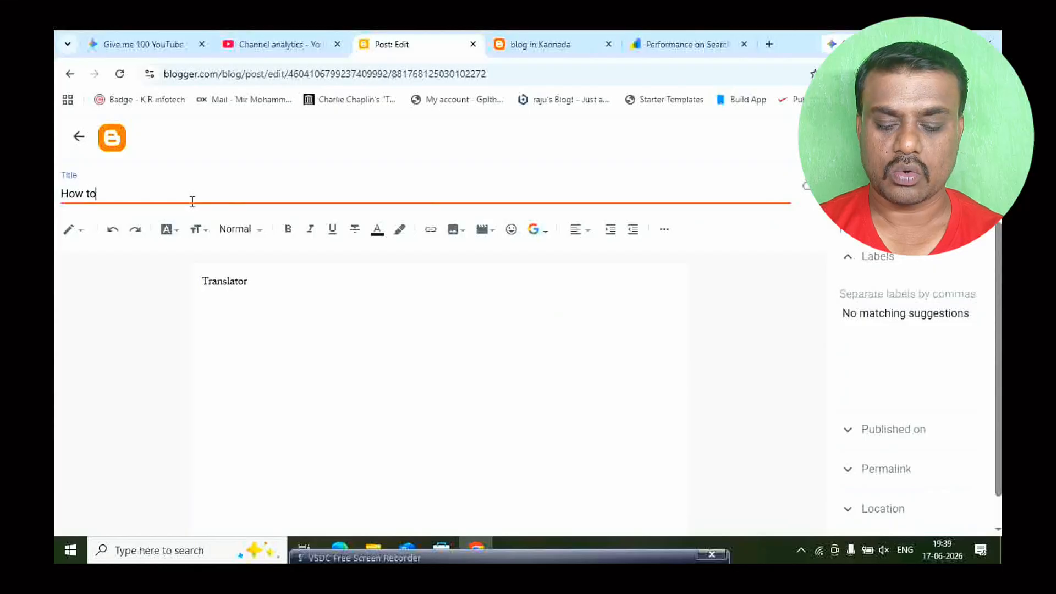
text(How to create a Blog )
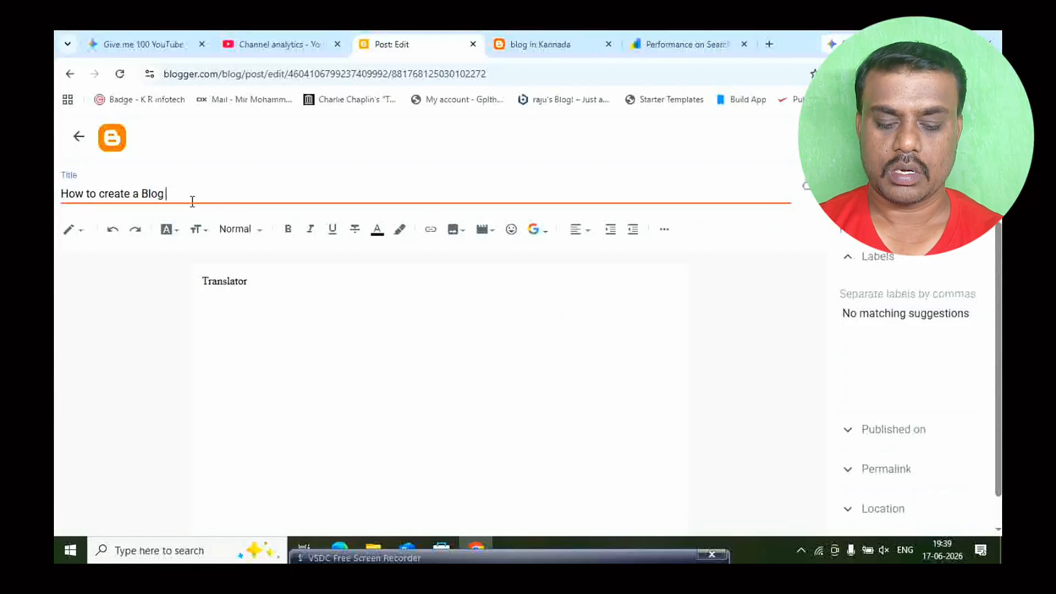
text(in Kannada)
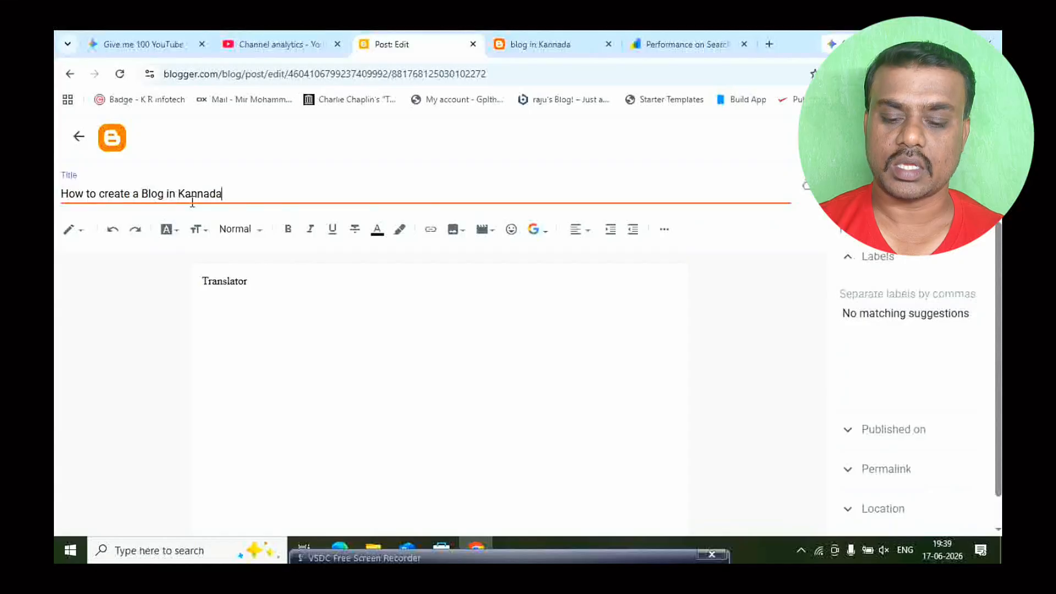
- Replace the post's body text with a copy of its title and publish the post
key(ctrl+a)
key(ctrl+c)
click(258, 282)
key(ctrl+a)
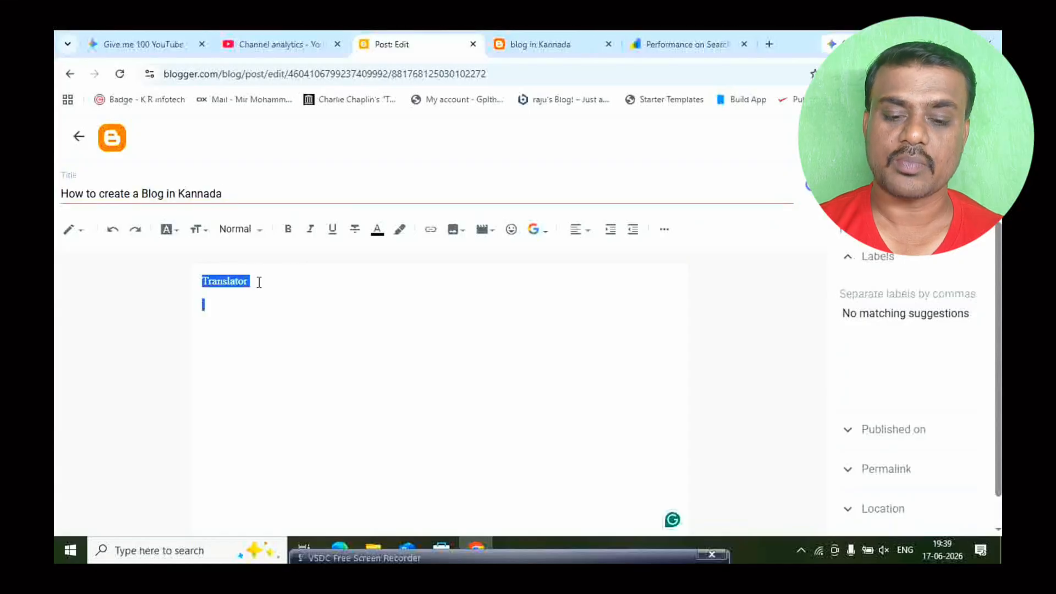
key(ctrl+v)
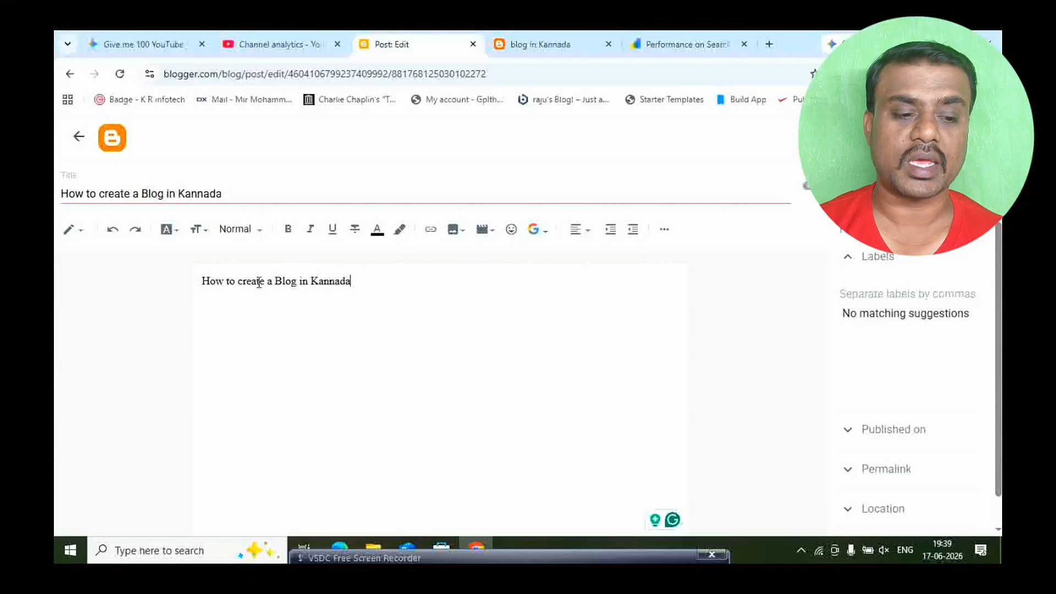
click(950, 186)
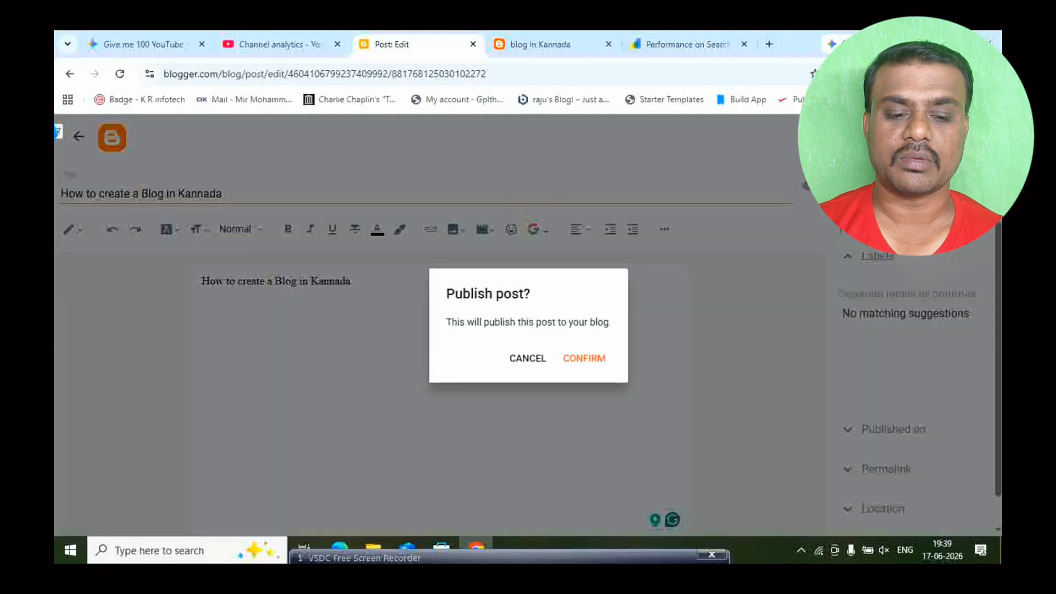
click(583, 358)
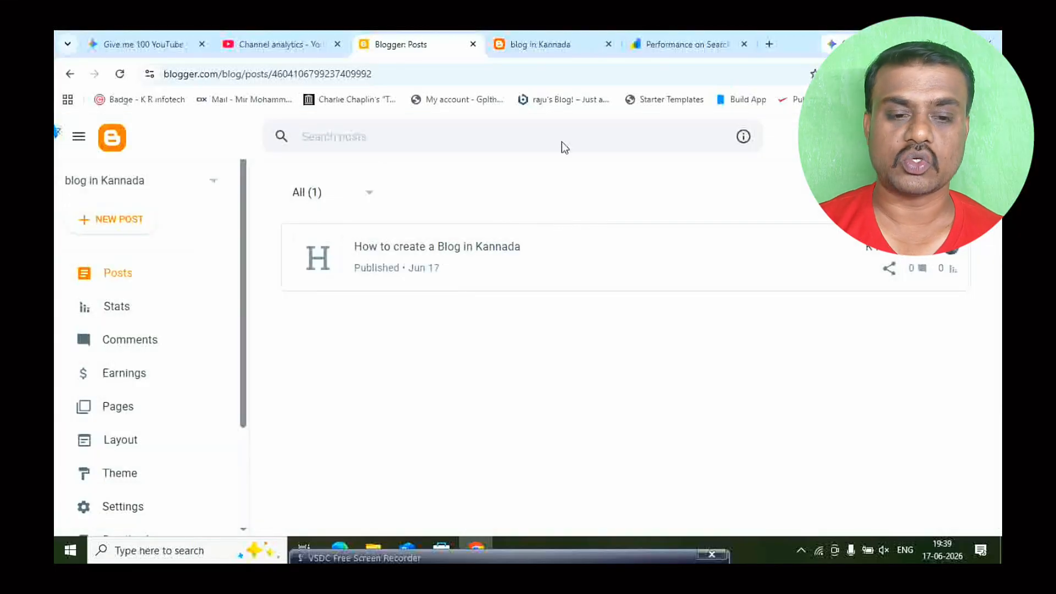
- Reload the live blog, open the post "How to create a Blog in Kannada" and look through its page
click(524, 44)
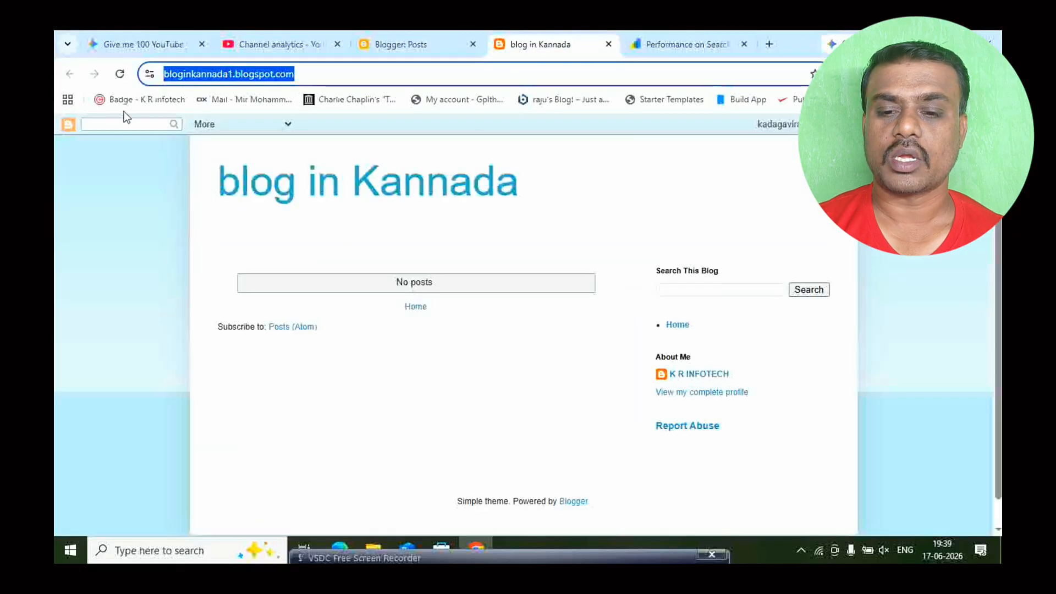
click(119, 74)
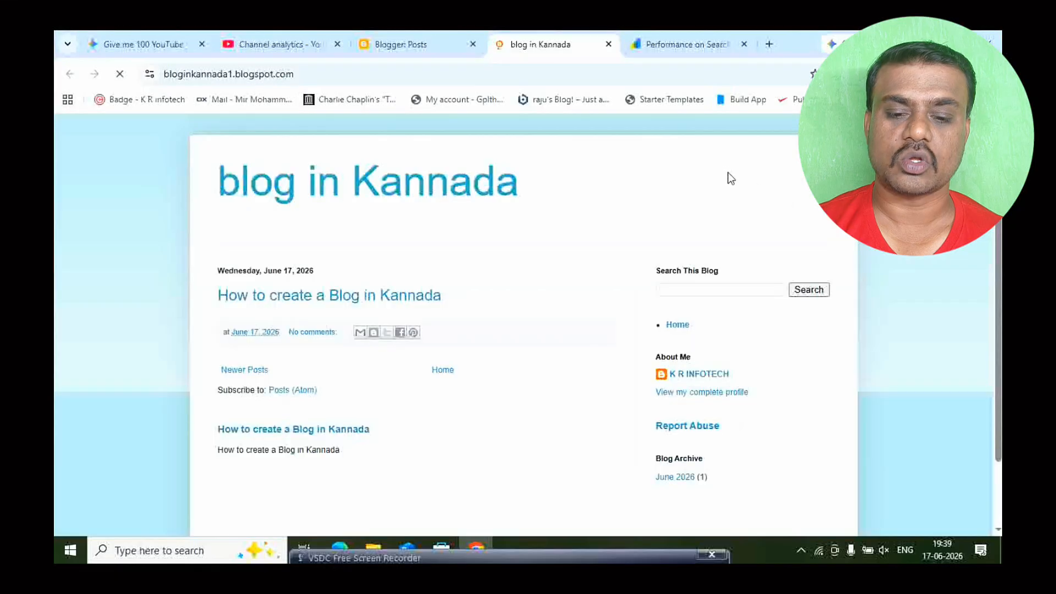
click(384, 302)
scroll(364, 360, down, 3)
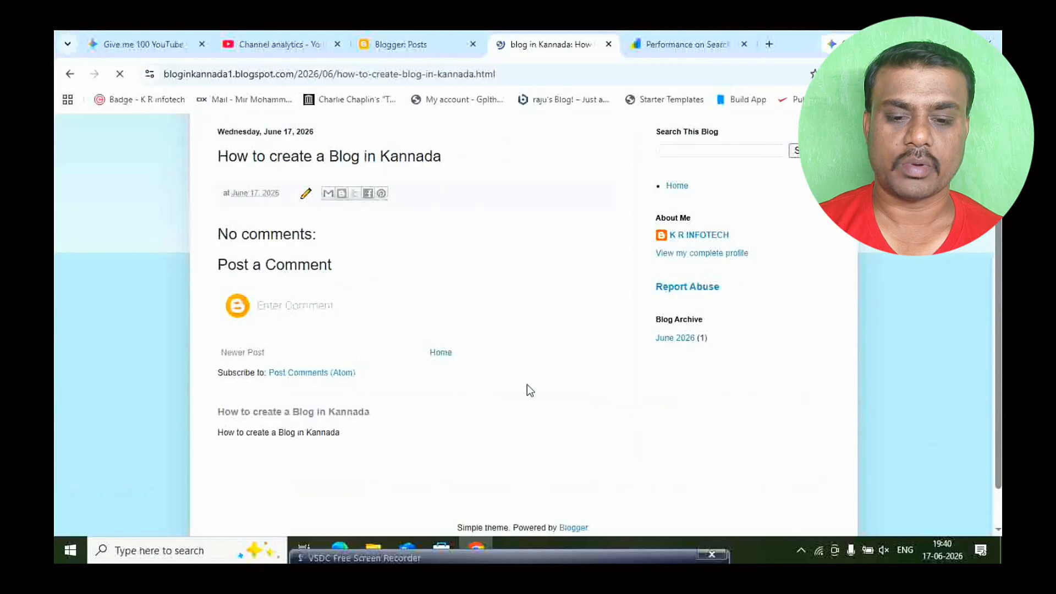
scroll(525, 340, up, 3)
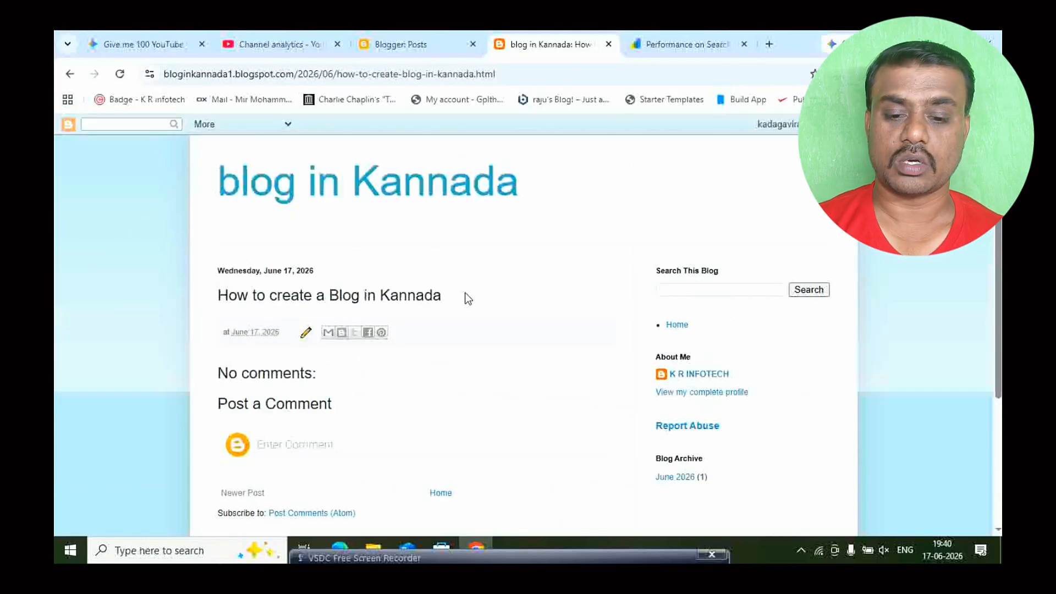
drag(468, 298, 216, 295)
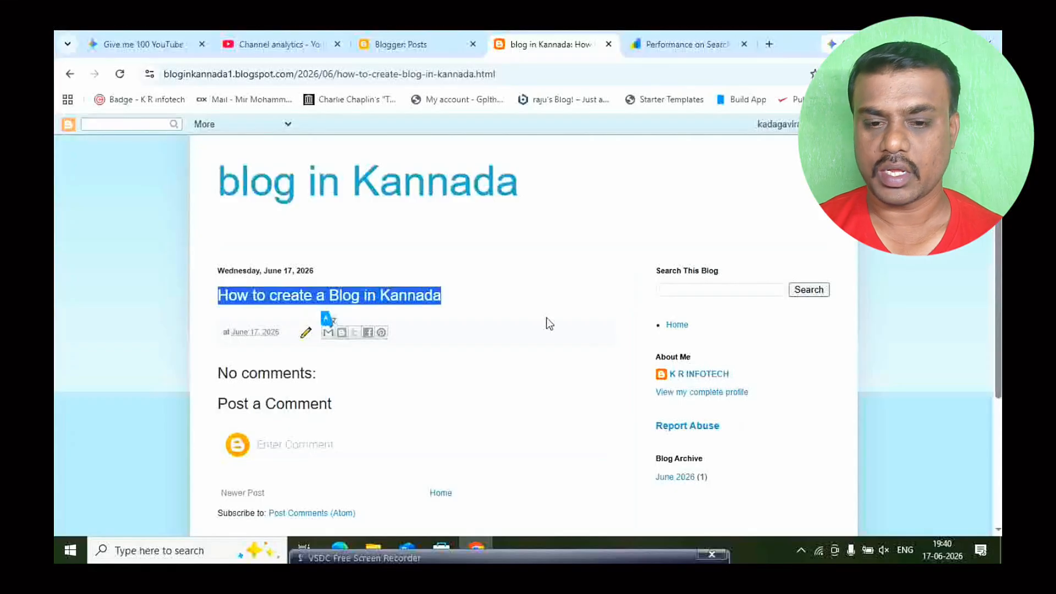
- Return to Blogger and open the settings of the blog in Kannada
click(414, 49)
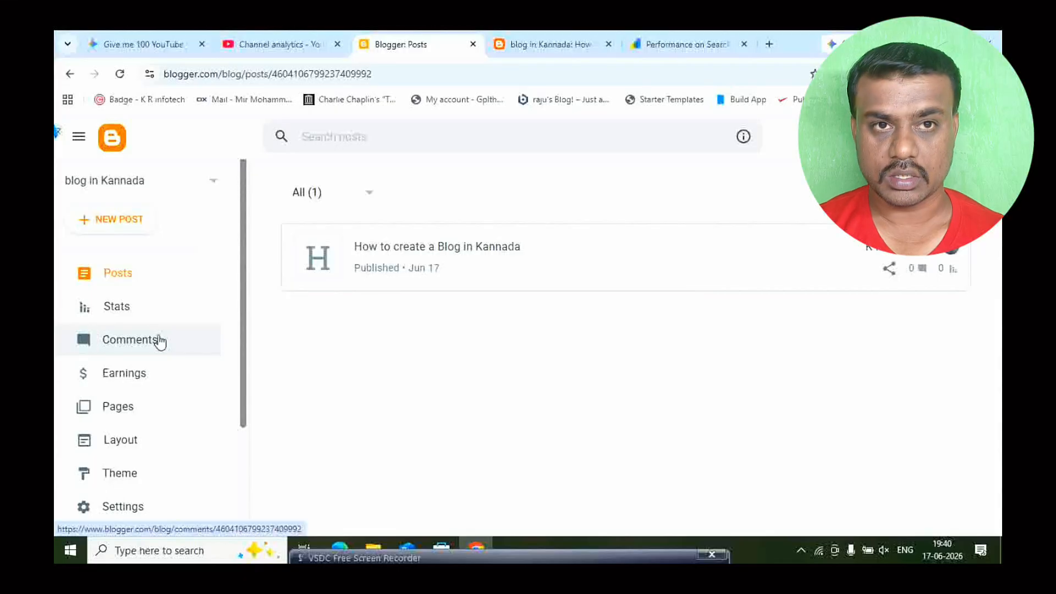
scroll(160, 341, down, 3)
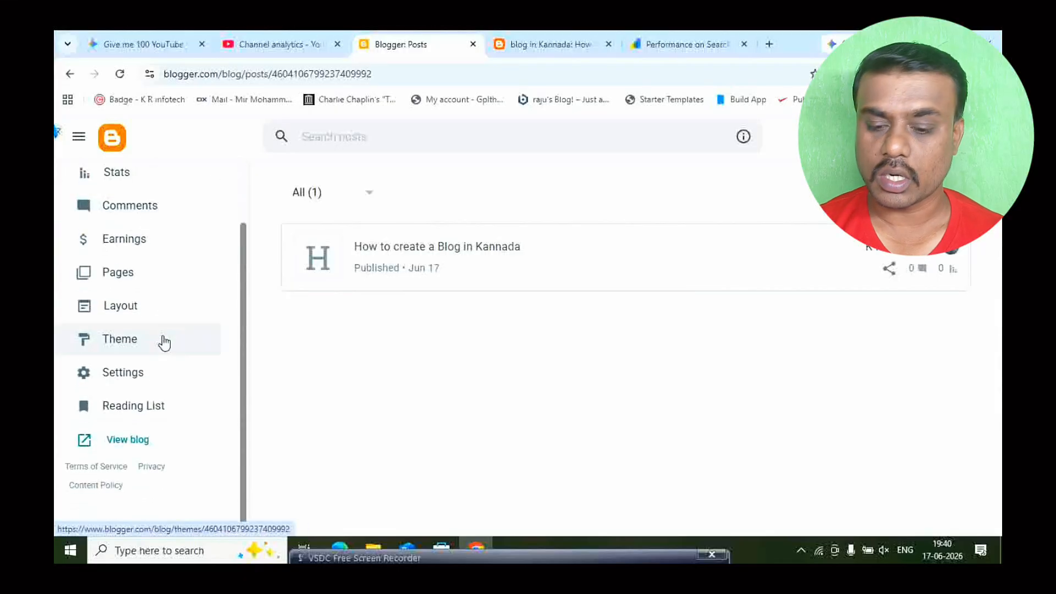
click(134, 387)
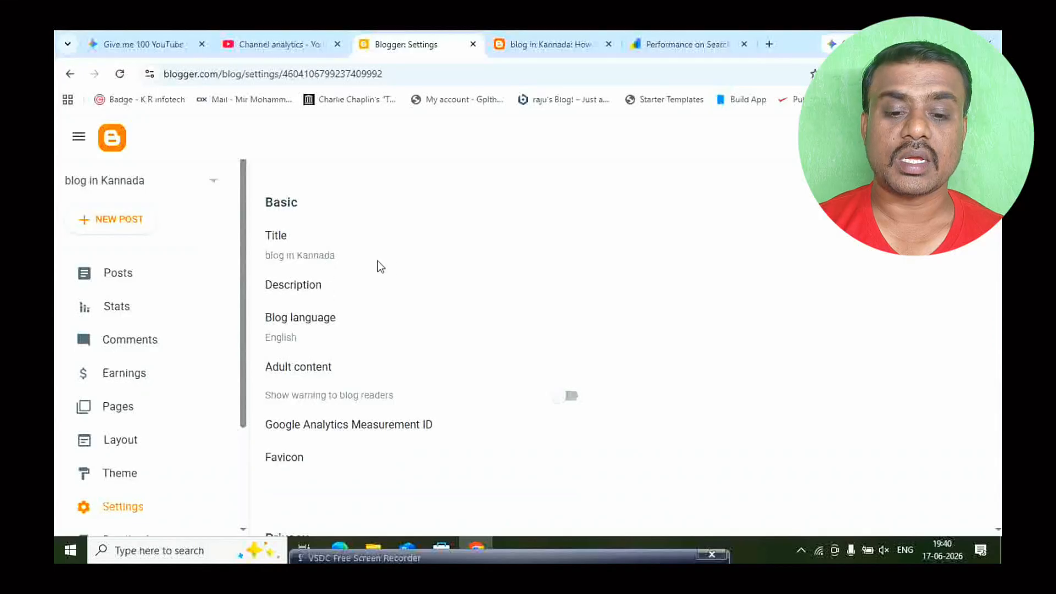
click(329, 300)
click(527, 323)
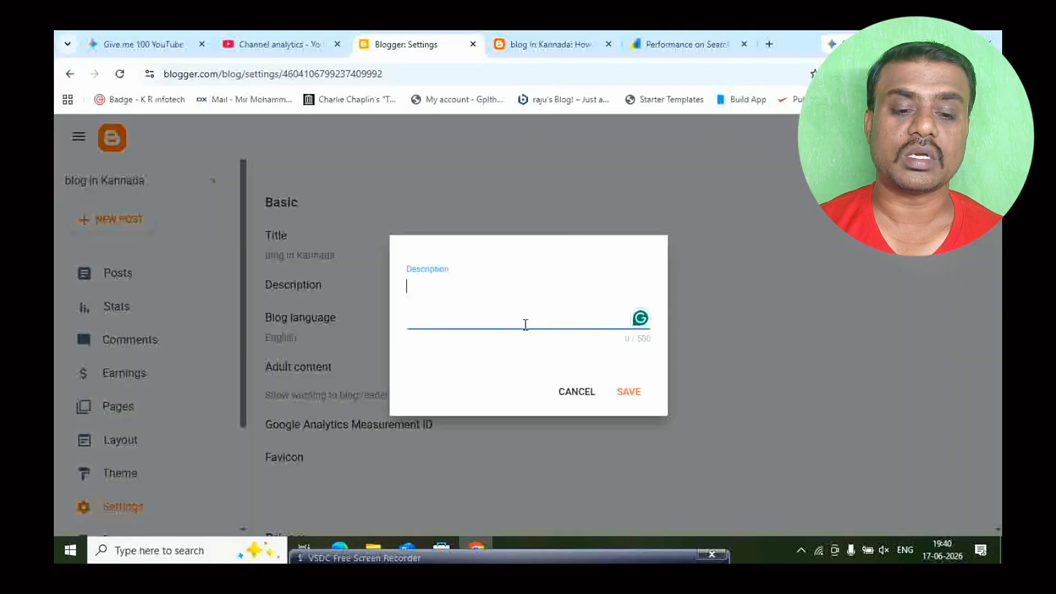
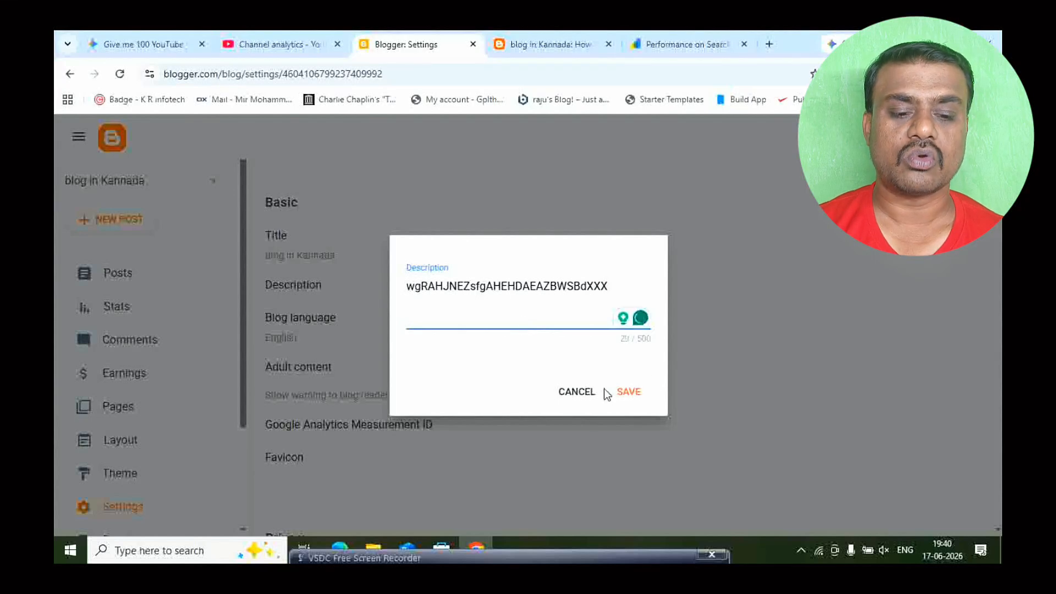
click(590, 399)
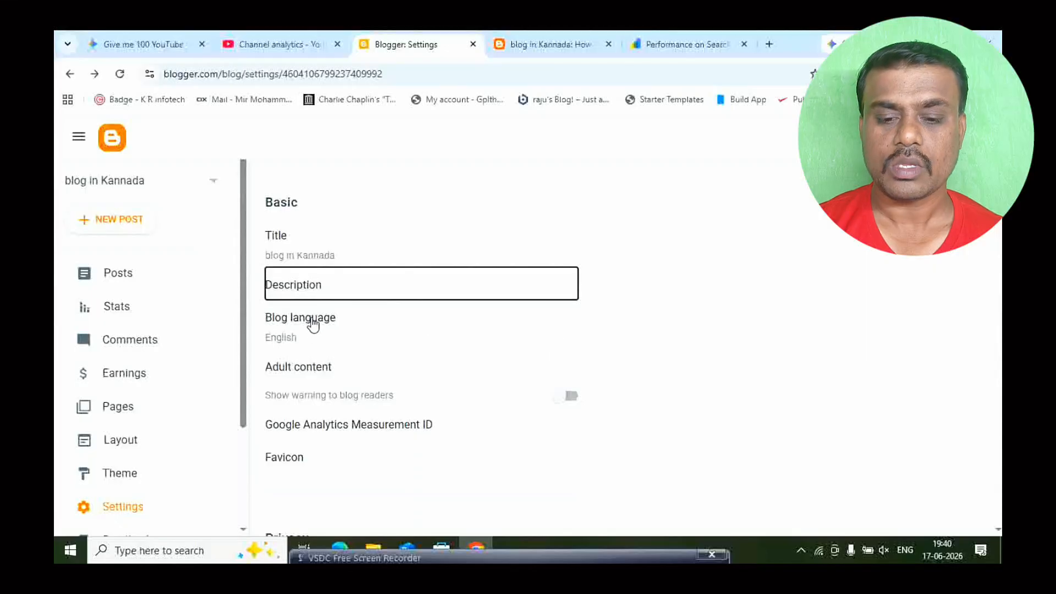
- Go through the basic, privacy, publishing and permission settings and turn on lazy loading of images for posts
scroll(309, 323, down, 3)
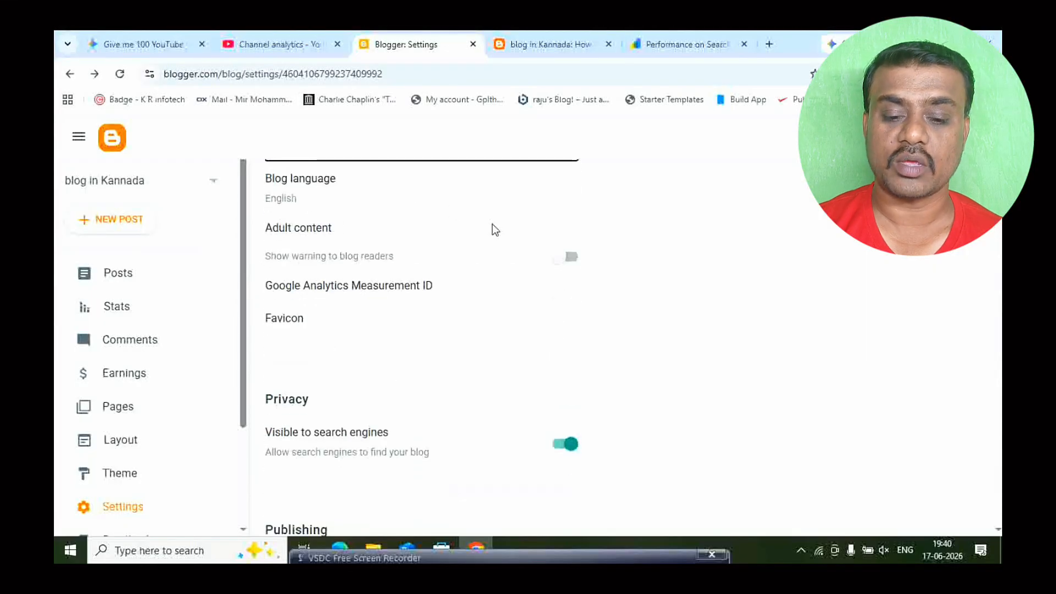
scroll(332, 330, down, 2)
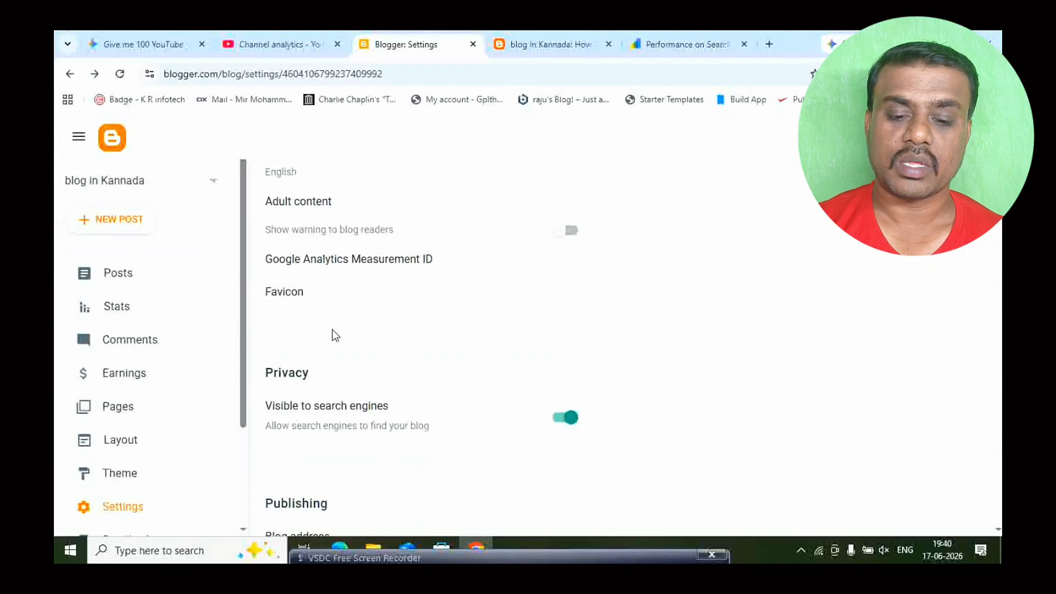
scroll(452, 305, down, 2)
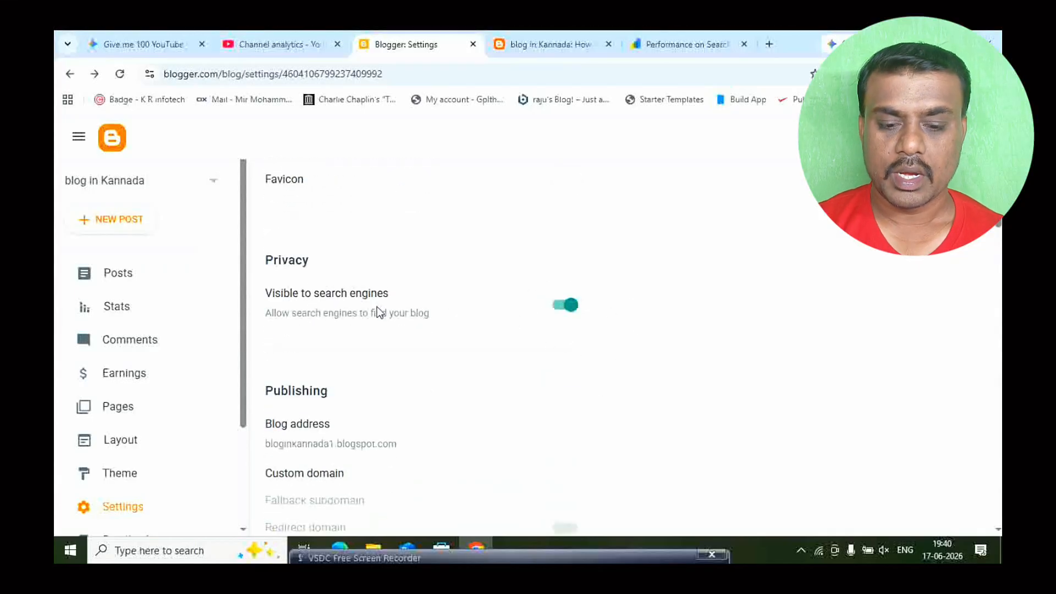
scroll(417, 316, down, 4)
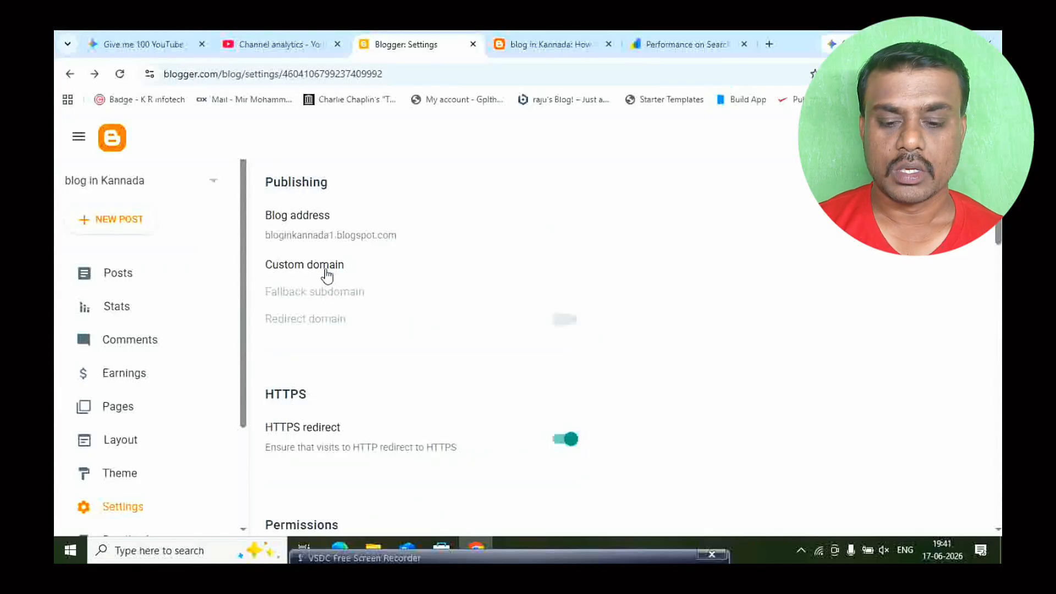
scroll(405, 283, down, 3)
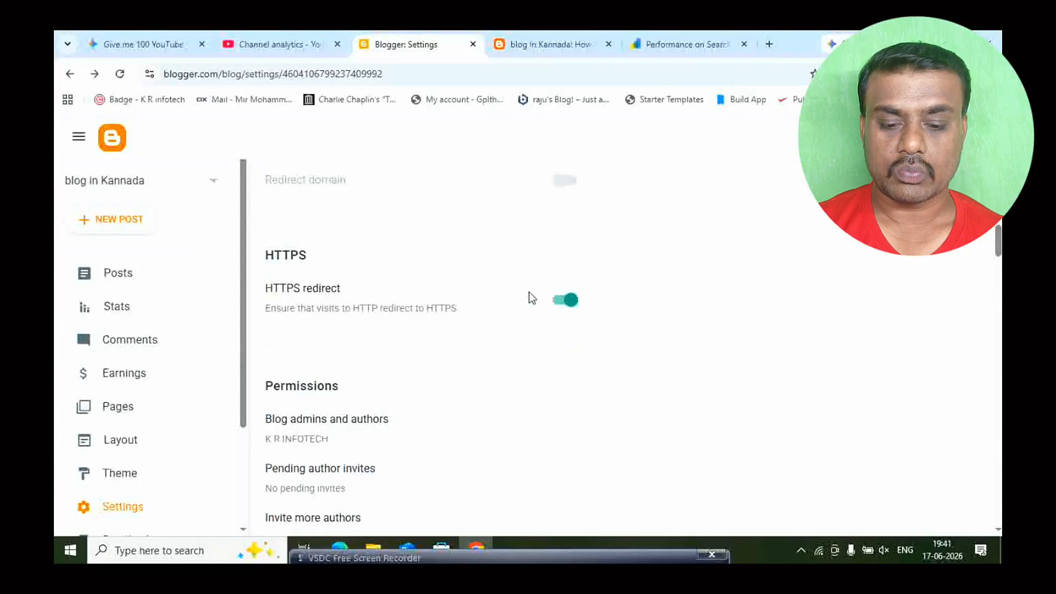
scroll(531, 298, down, 6)
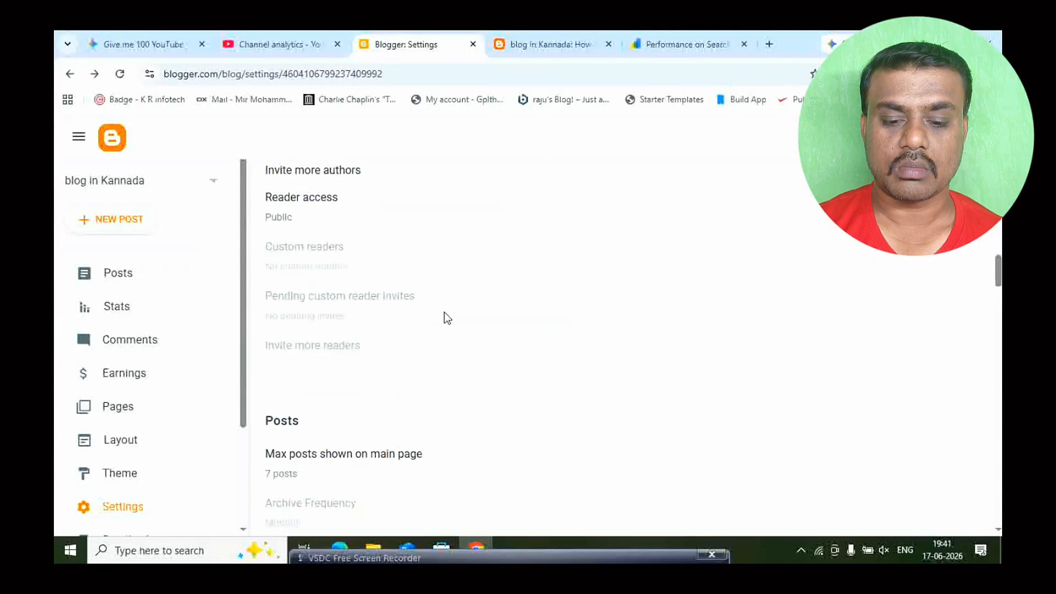
scroll(448, 318, down, 6)
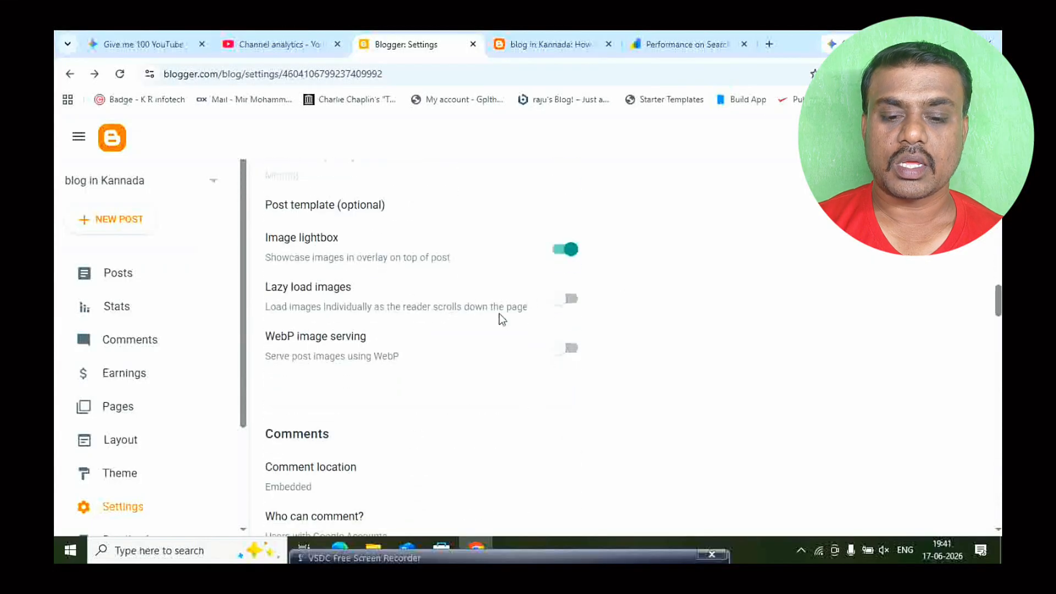
click(568, 300)
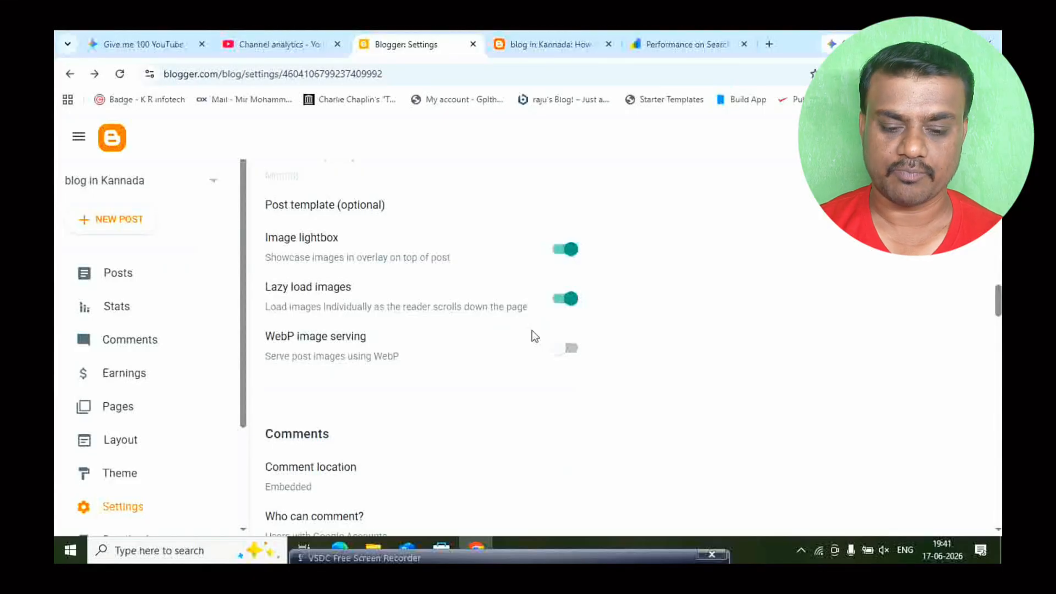
- Enable the search description in the meta tags settings, then open the description text and cancel without entering anything
scroll(527, 341, down, 3)
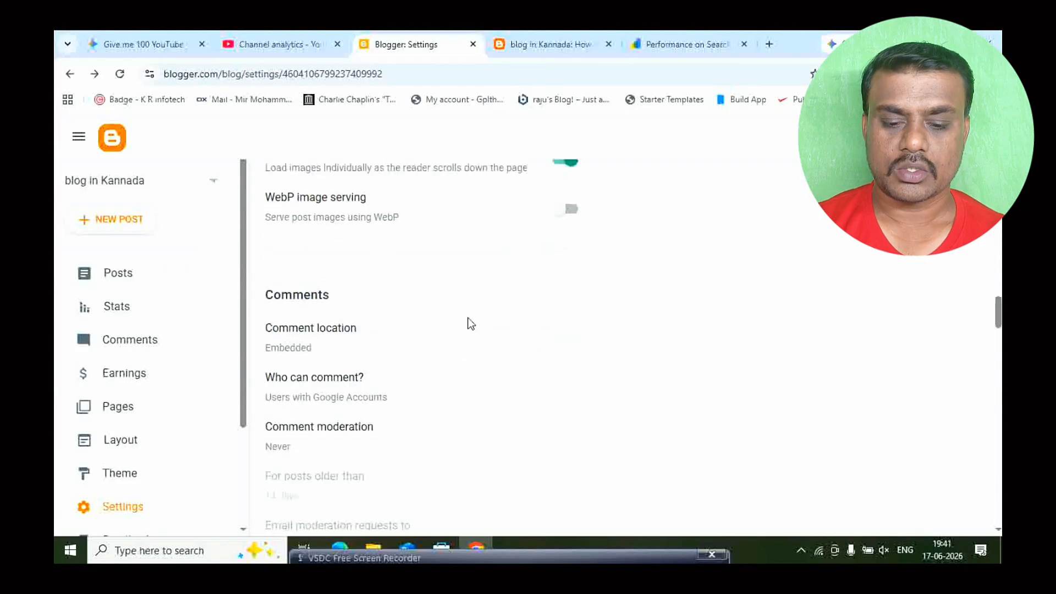
scroll(468, 322, down, 7)
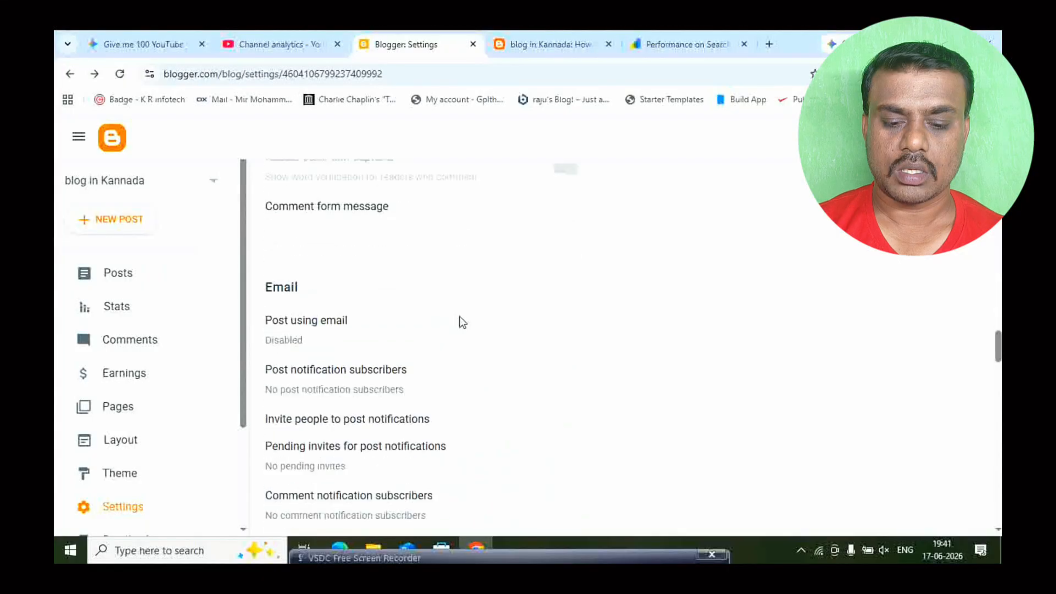
scroll(461, 322, down, 8)
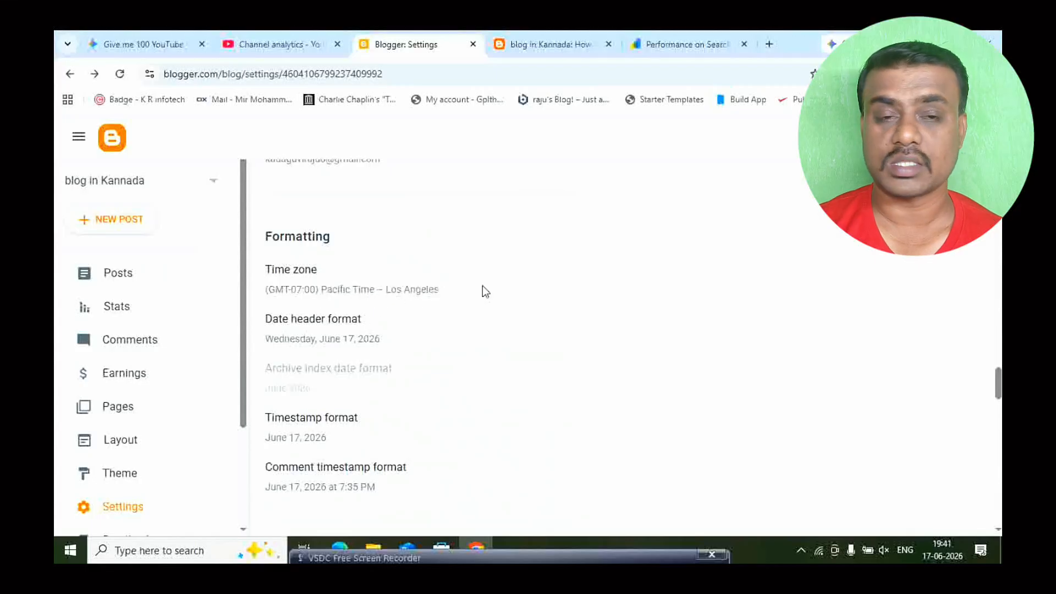
scroll(427, 334, down, 5)
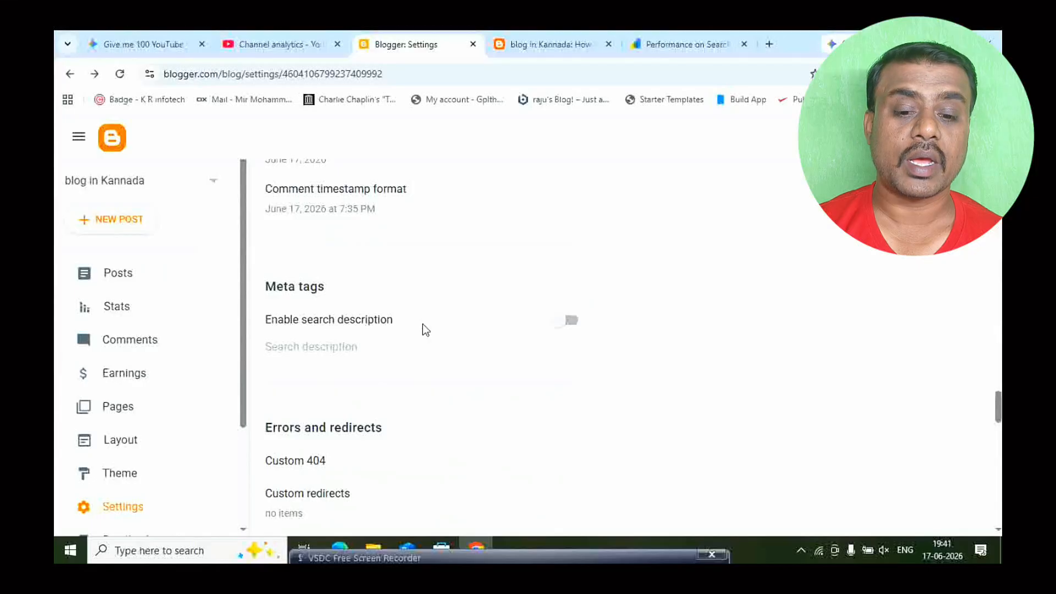
click(569, 321)
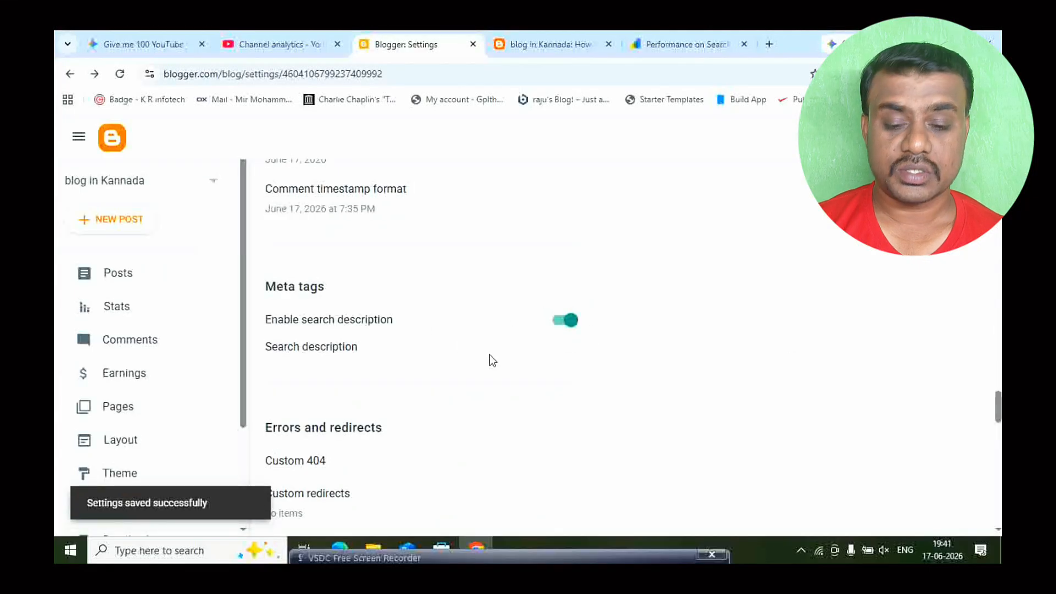
click(312, 346)
click(509, 323)
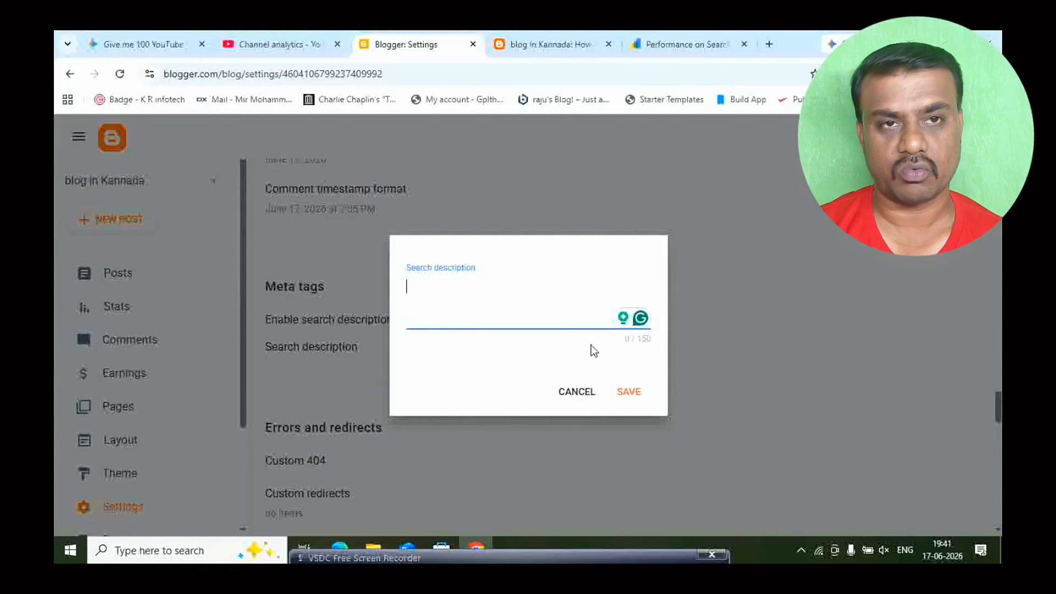
click(575, 393)
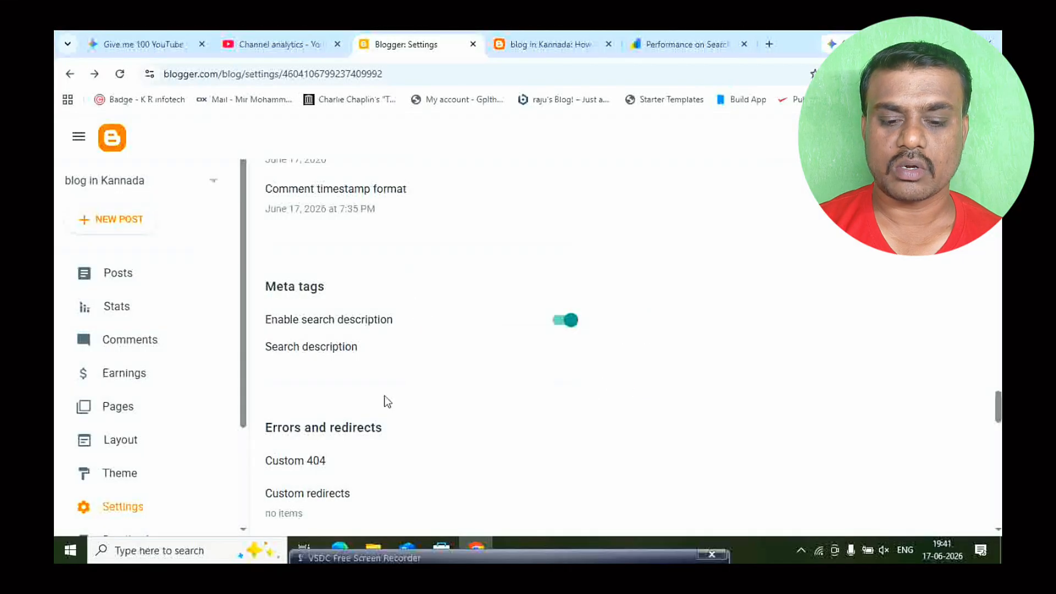
- Enable custom robots.txt and custom robots header tags in the crawlers and indexing settings
scroll(384, 395, down, 2)
scroll(385, 399, down, 1)
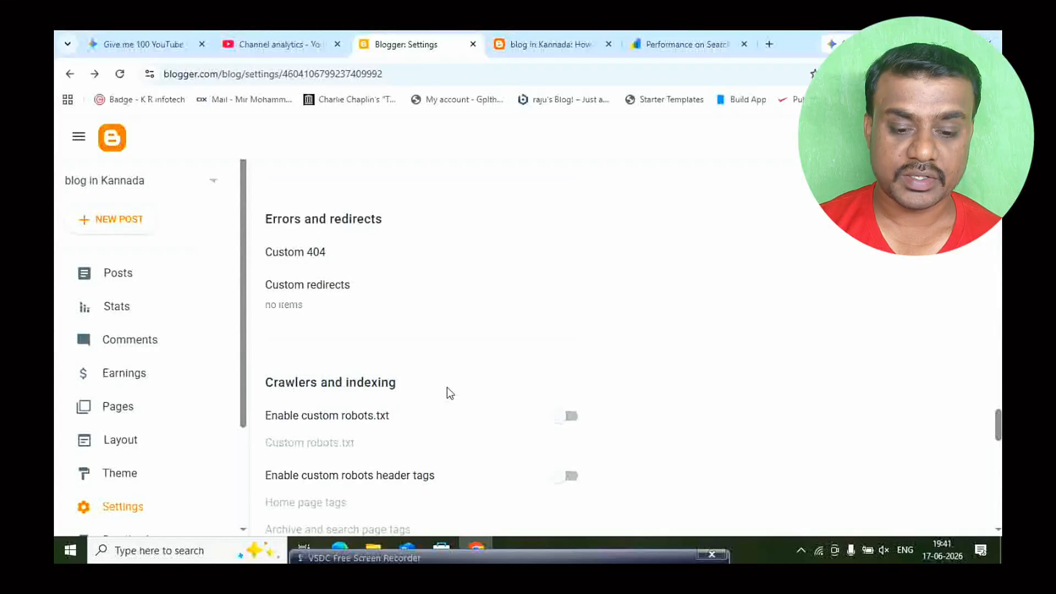
scroll(448, 393, down, 1)
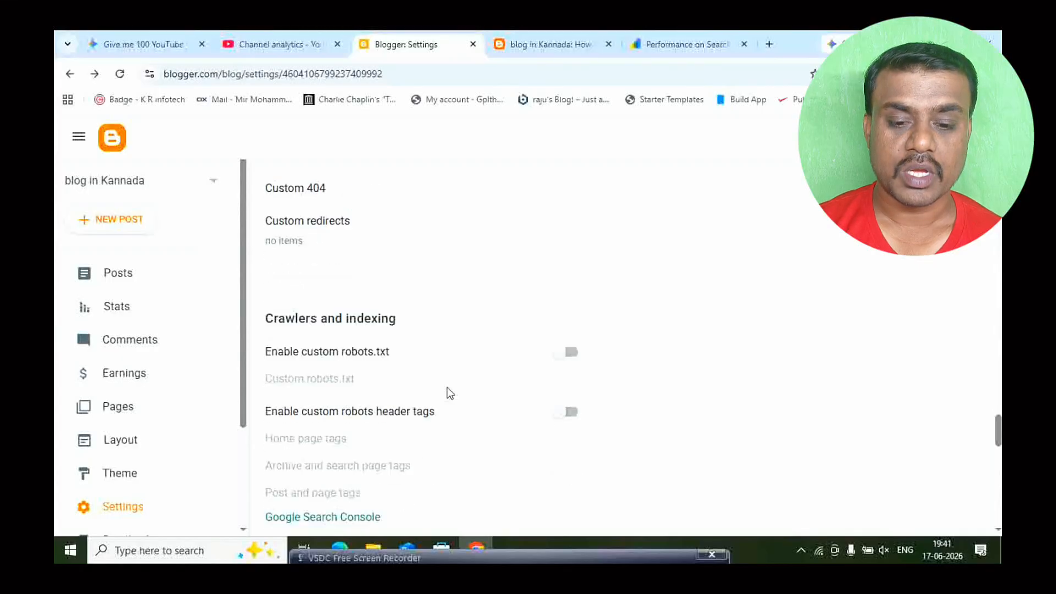
click(570, 351)
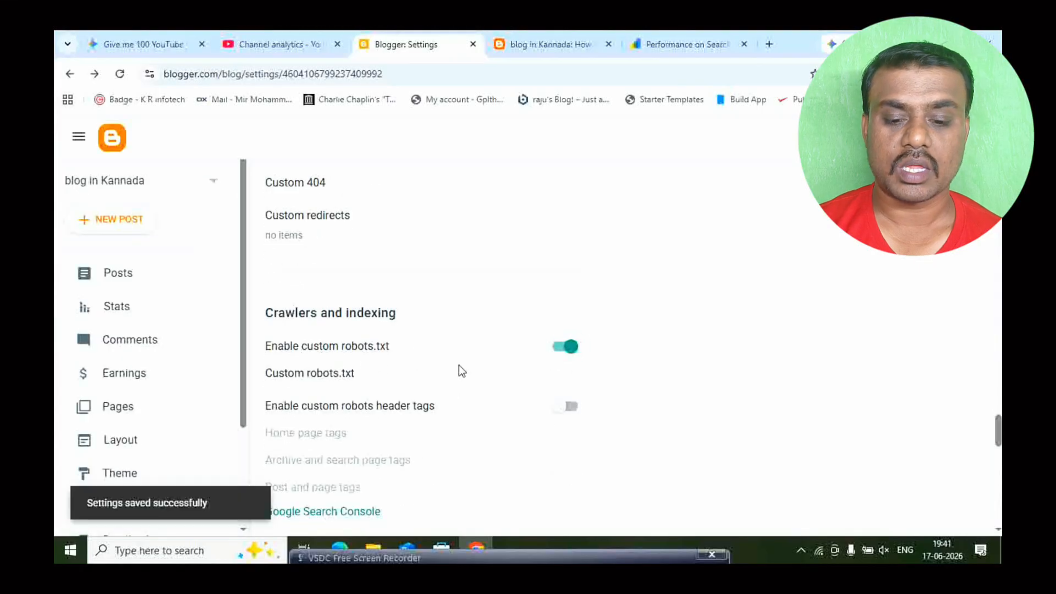
scroll(440, 366, down, 2)
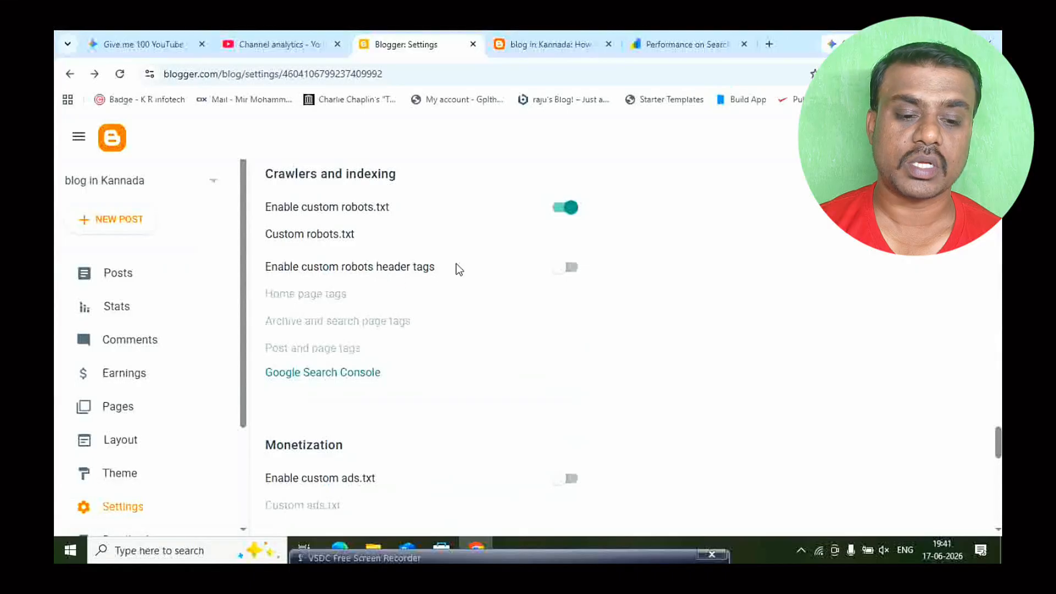
click(566, 270)
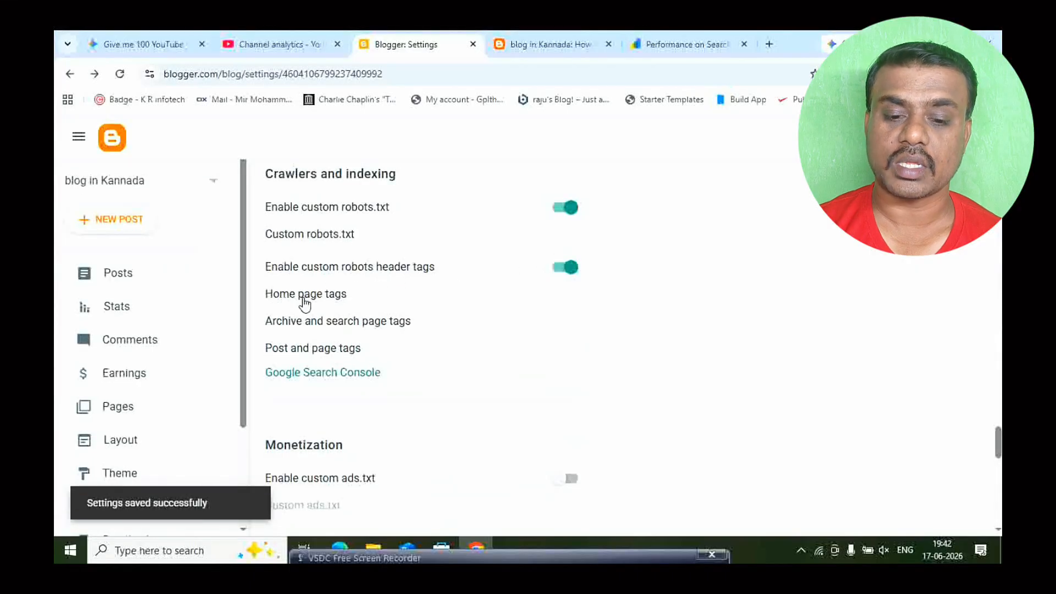
- Turn on the "all" and "noodp" robot tags for the home page and save them
click(318, 302)
click(626, 209)
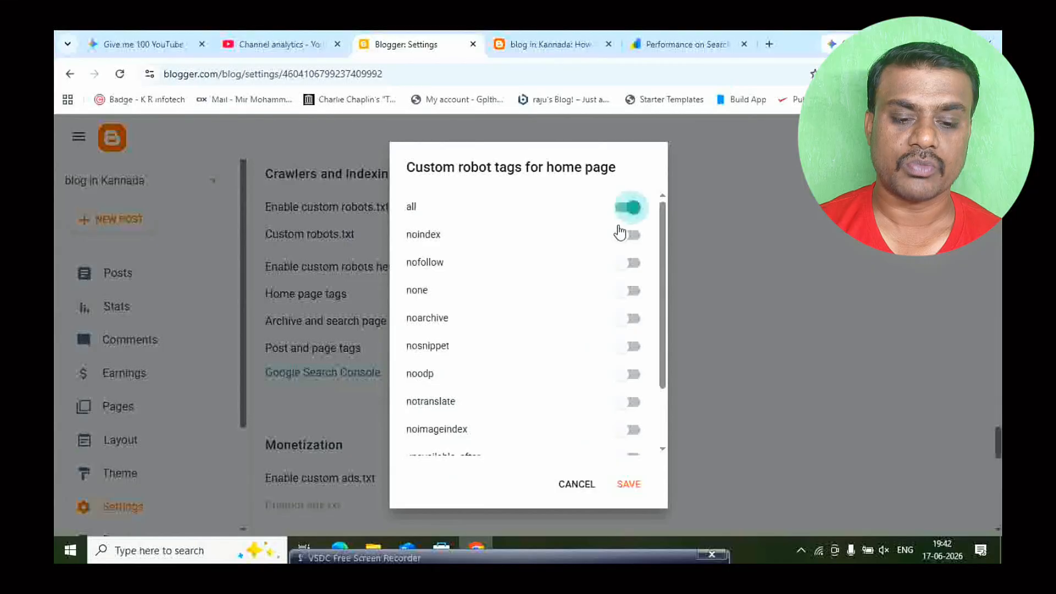
click(632, 375)
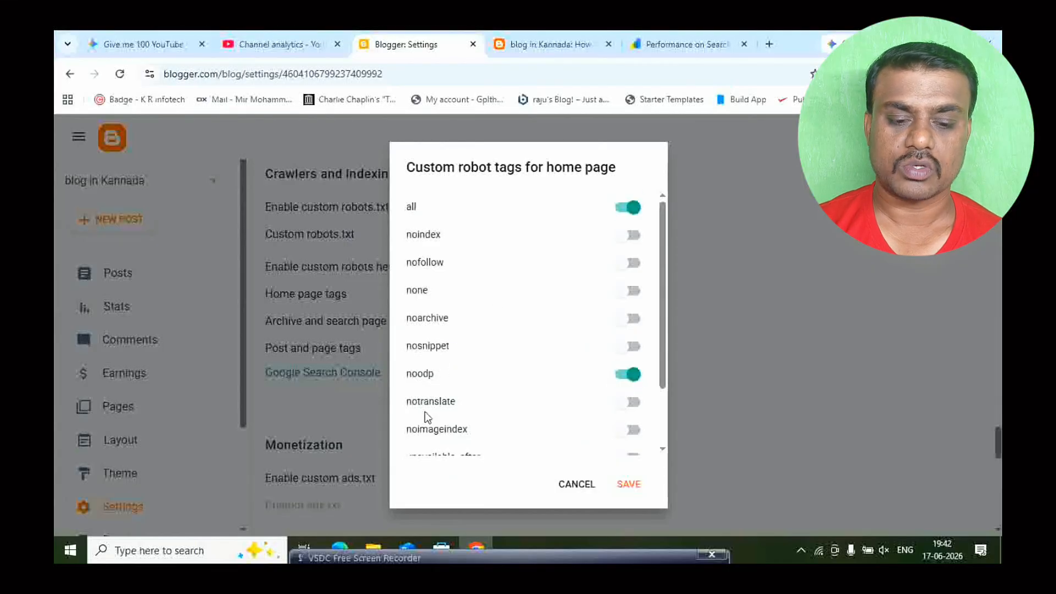
click(628, 484)
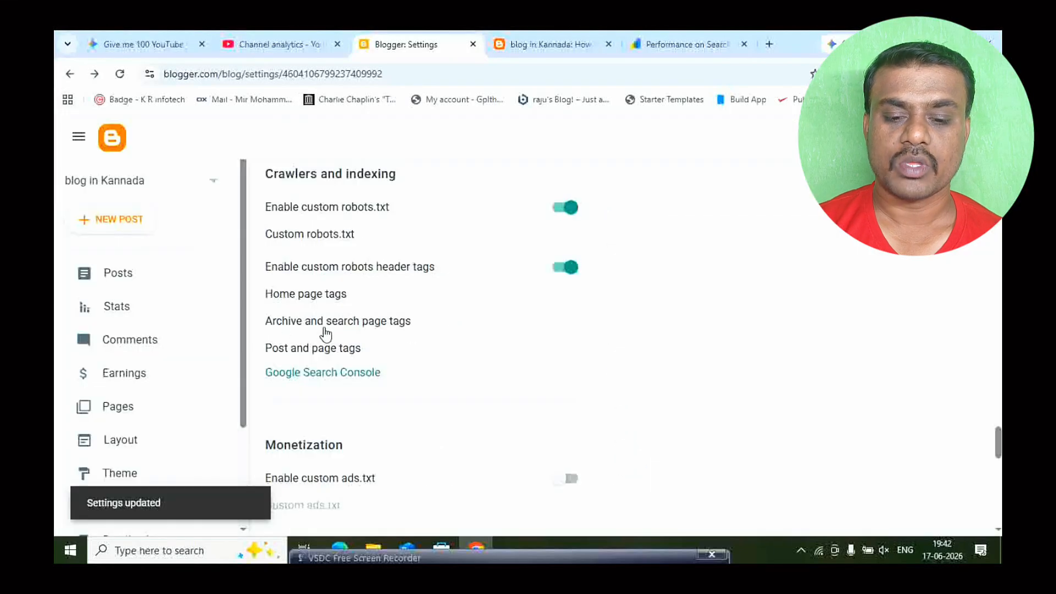
- Turn on the "all" and "nofollow" robot tags for archive and search pages and save them
click(350, 322)
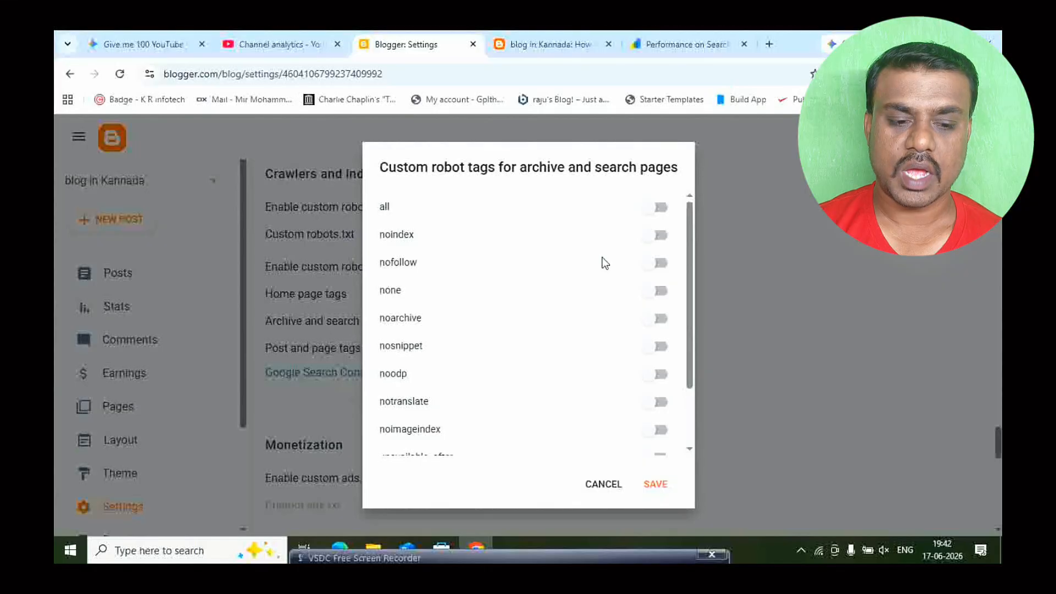
click(662, 208)
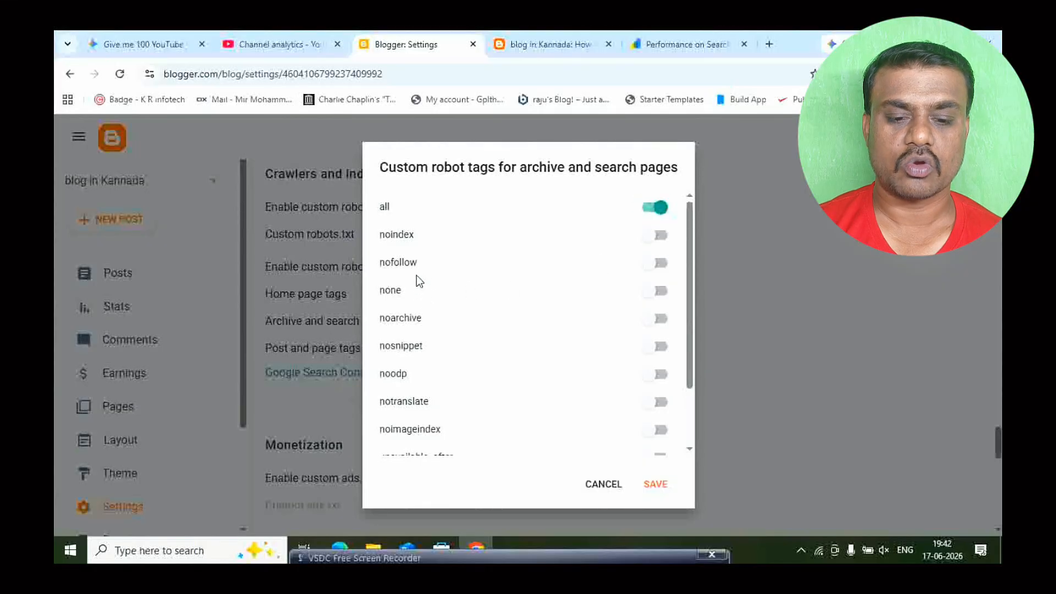
click(660, 263)
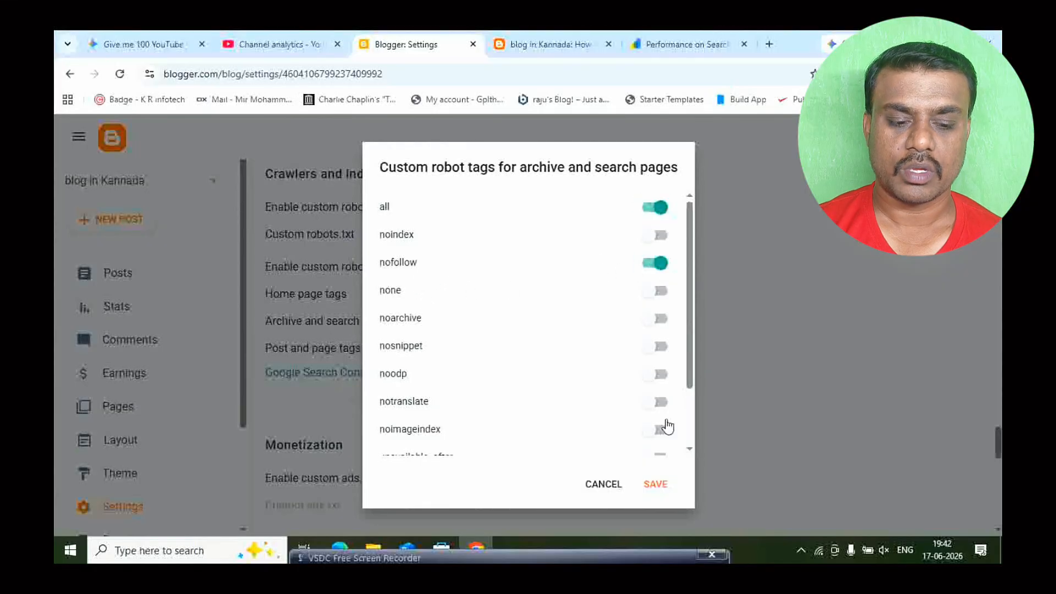
click(656, 485)
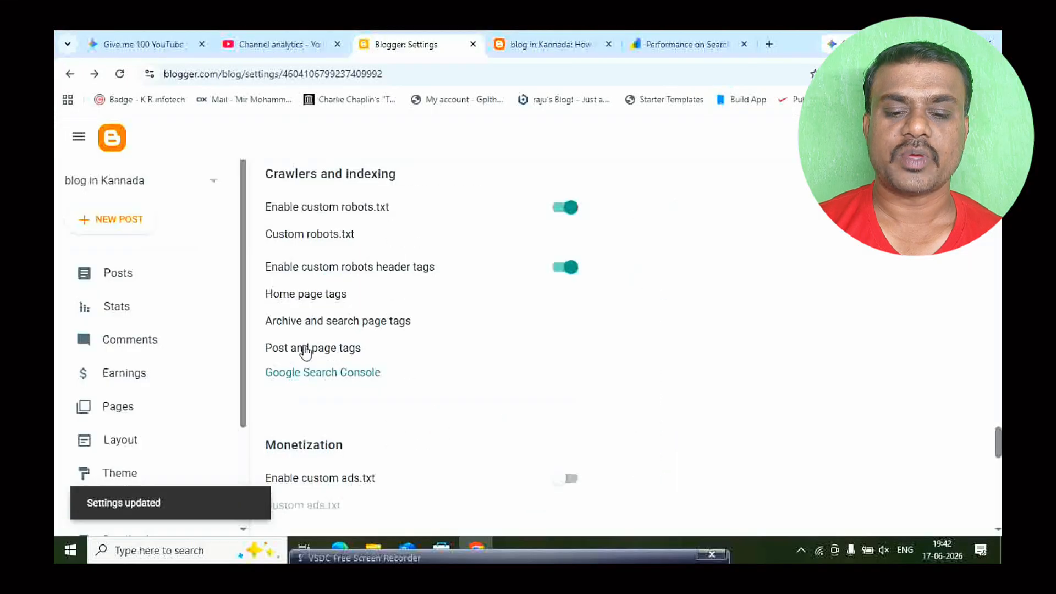
- Turn on the "all" and "noodp" robot tags for posts and pages and save them
click(307, 349)
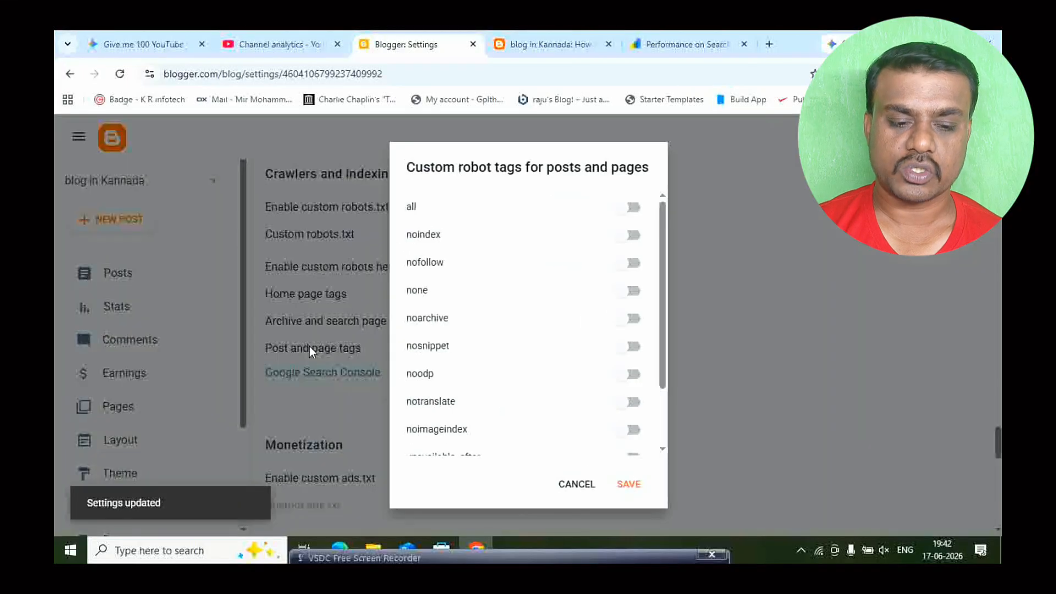
click(634, 208)
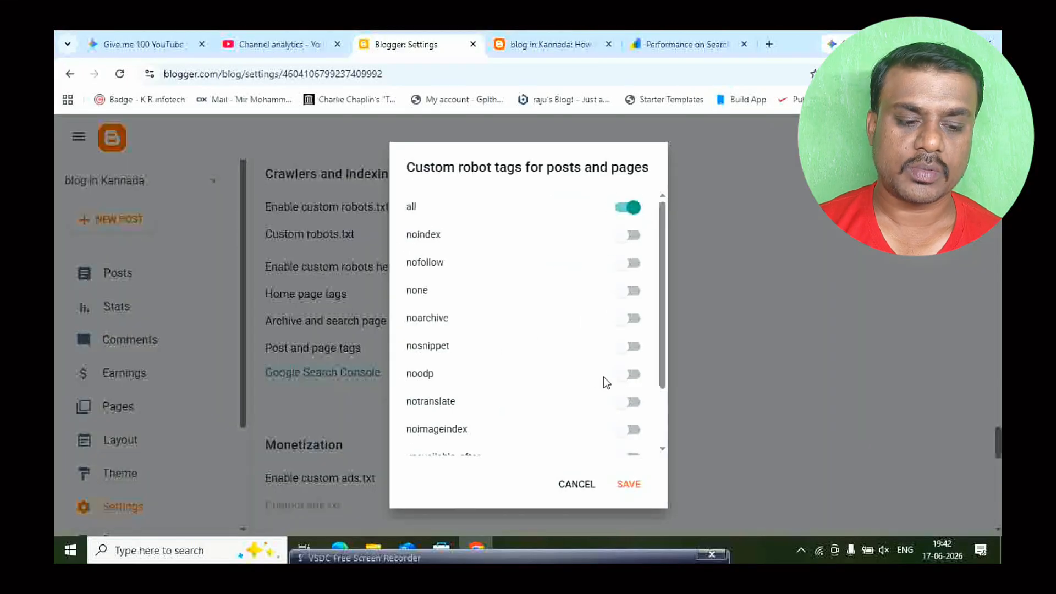
click(632, 374)
click(628, 484)
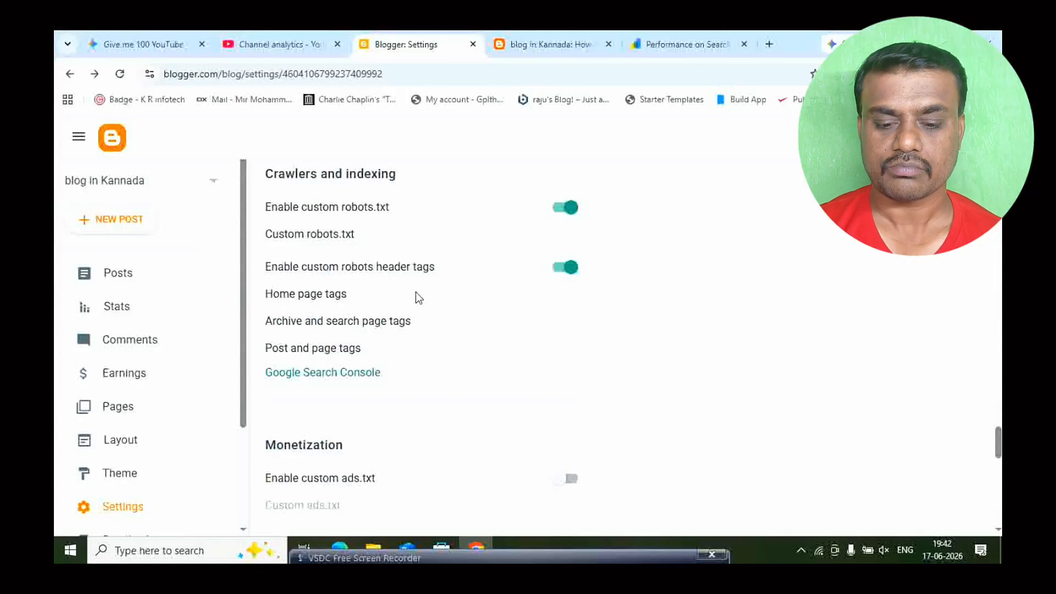
- Look through the remaining monetization, blog management, feed and general settings, then return to the basic settings
scroll(416, 292, down, 4)
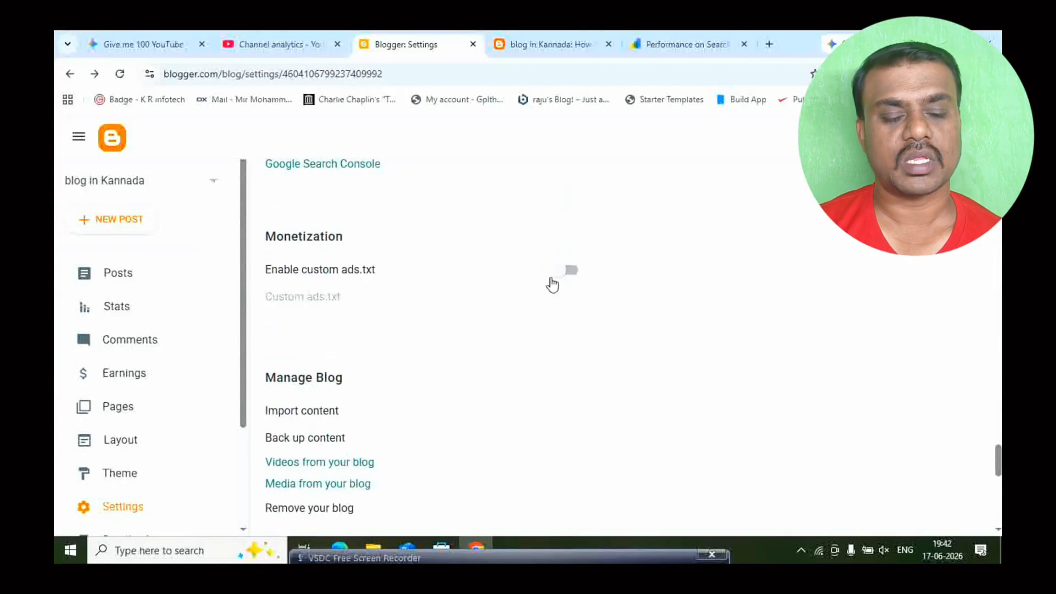
scroll(552, 284, down, 10)
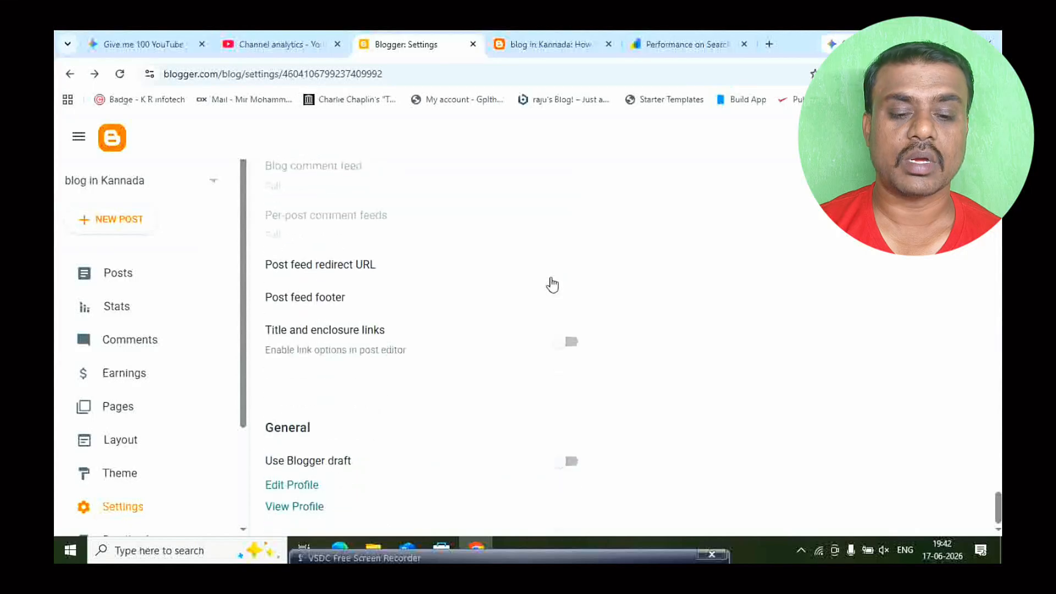
scroll(528, 398, up, 10)
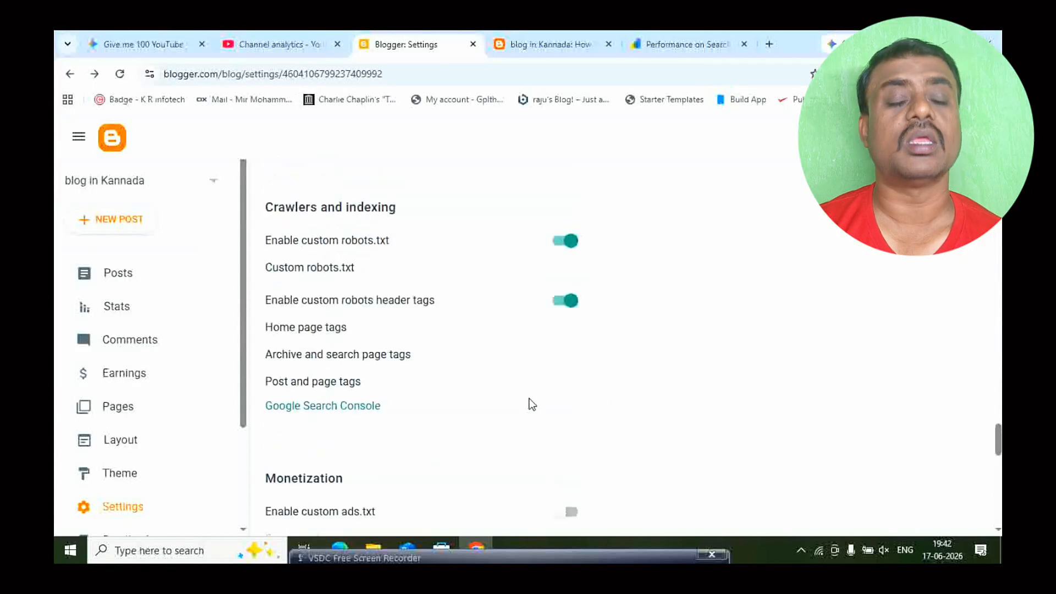
scroll(532, 403, up, 15)
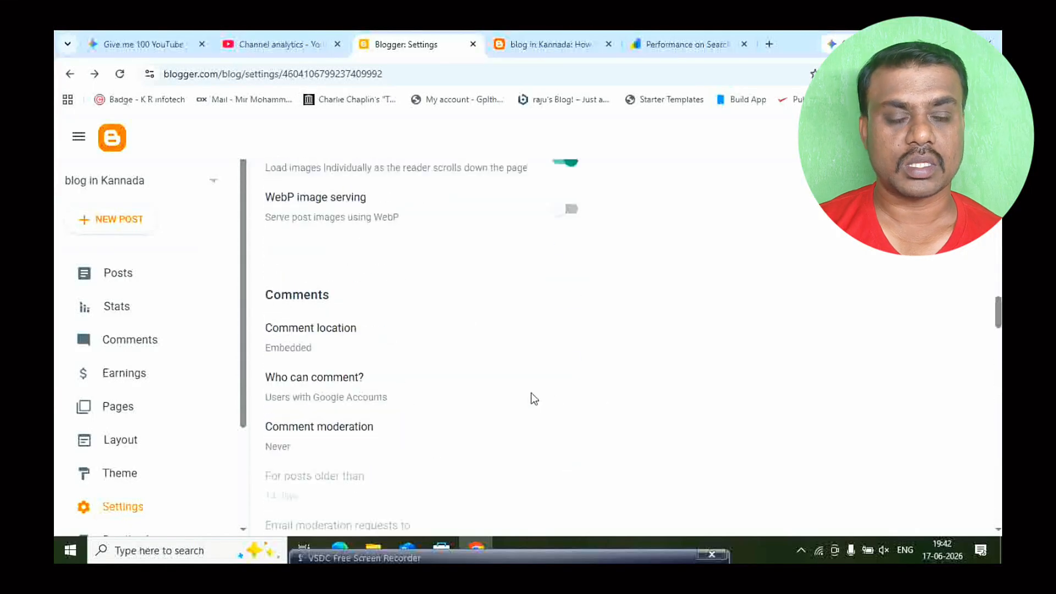
scroll(533, 394, up, 5)
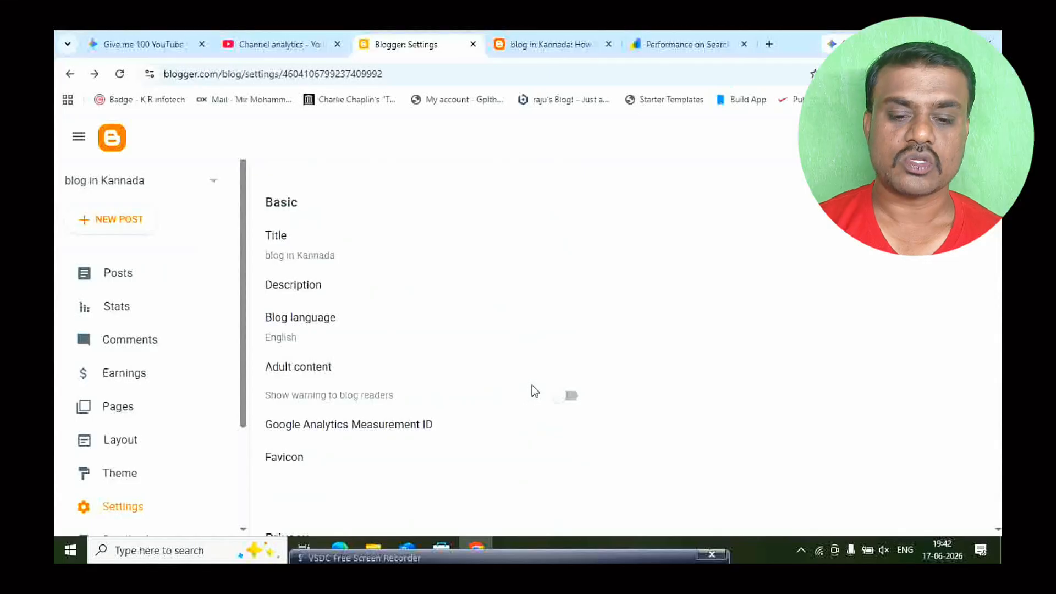